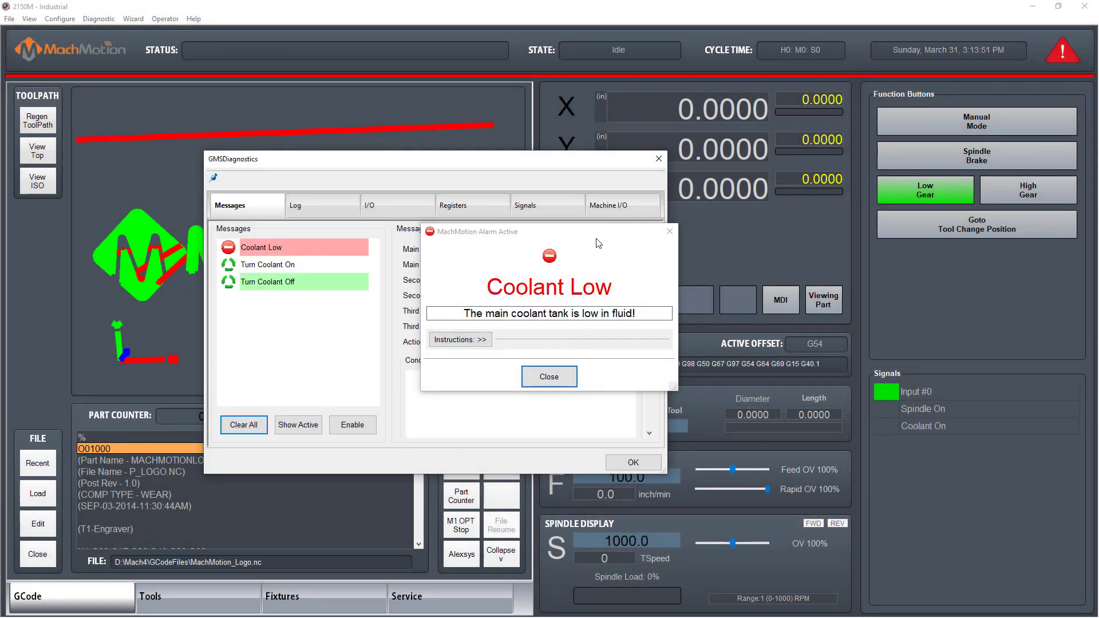
Read the instructions of the active Coolant Low alarm and close the alarm.
{"action": "left_click", "coordinate": [468, 340]}
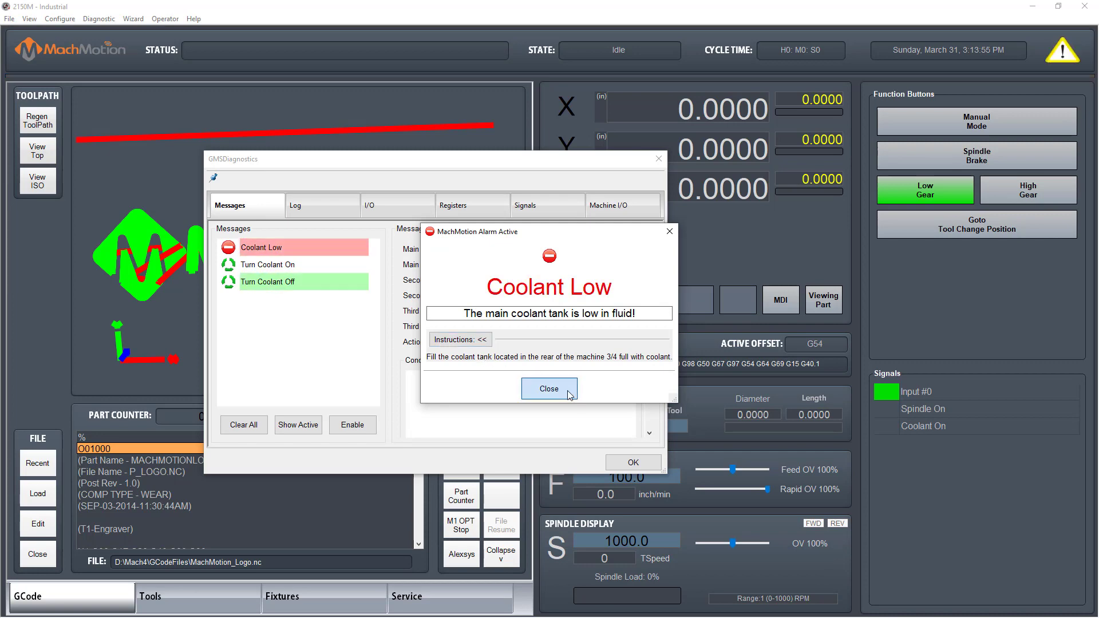
{"action": "left_click", "coordinate": [549, 389]}
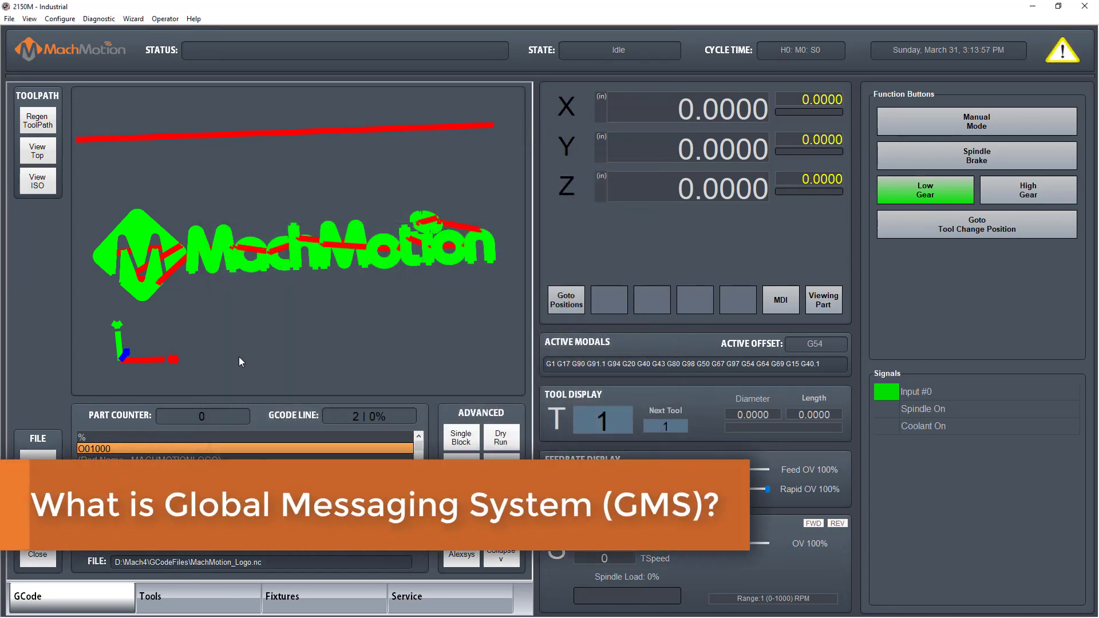
Open the Global Message System plugin configuration and review the action options of the Coolant Low message.
{"action": "left_click", "coordinate": [60, 19]}
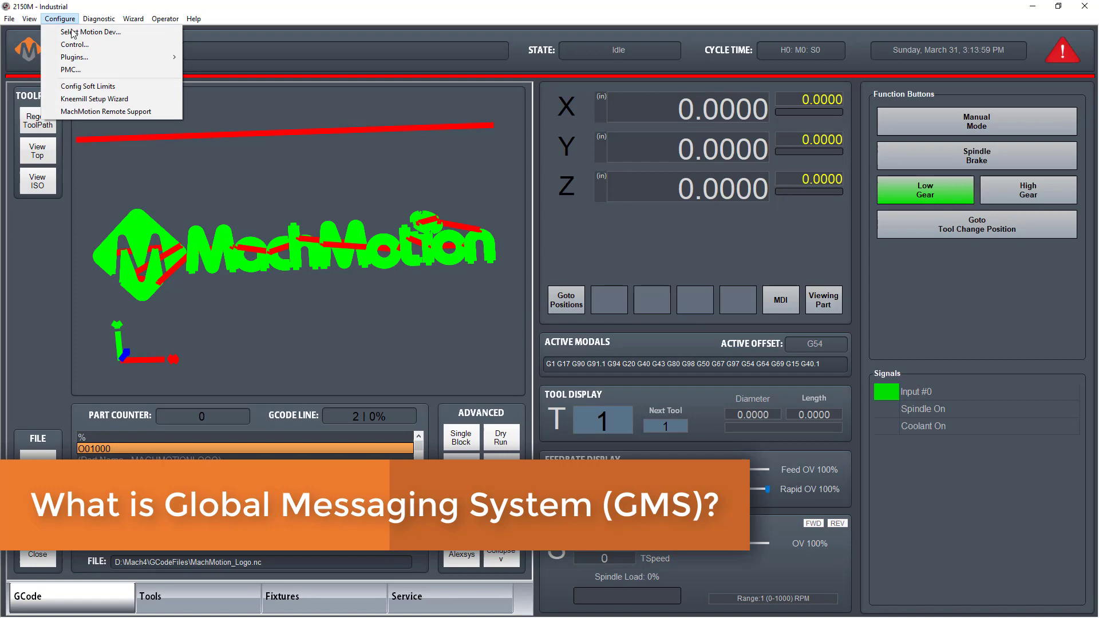
{"action": "mouse_move", "coordinate": [115, 57]}
{"action": "left_click", "coordinate": [241, 57]}
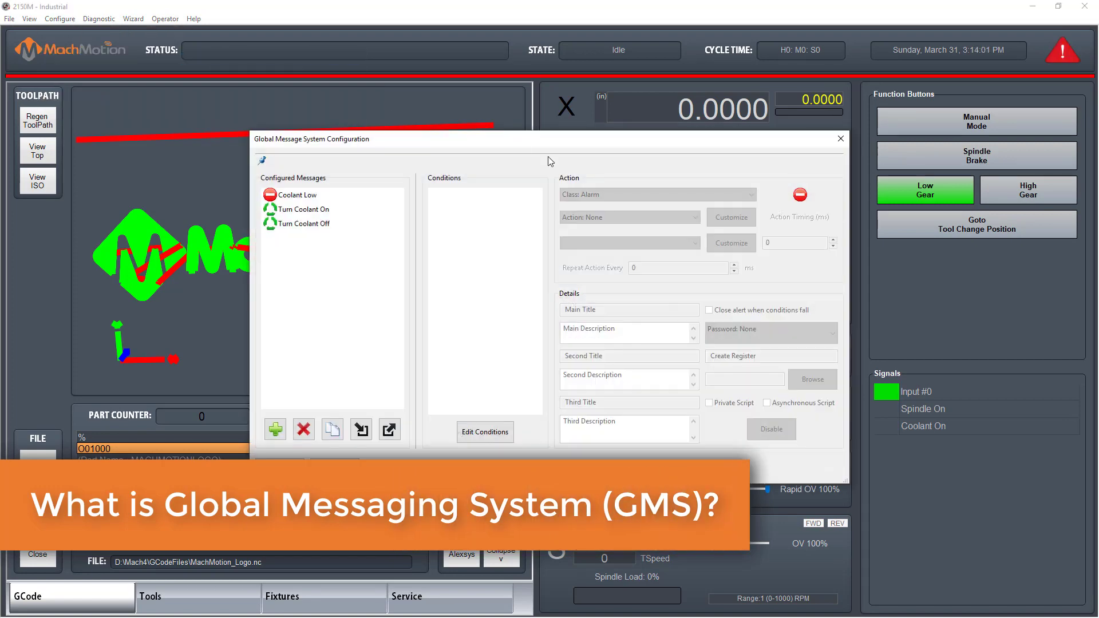
{"action": "left_click", "coordinate": [298, 195]}
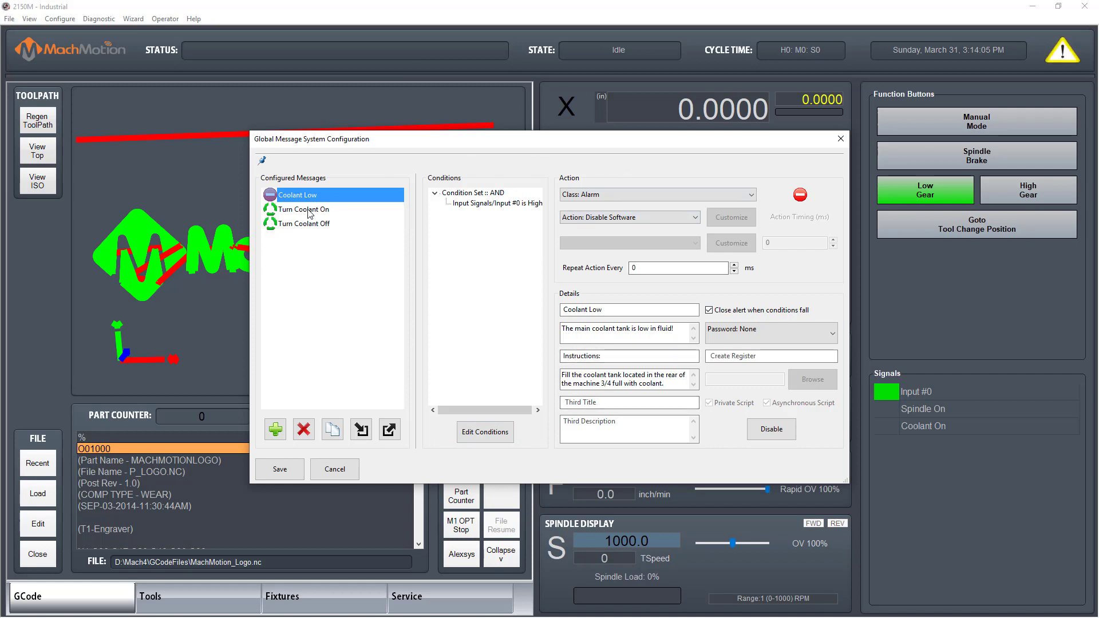
{"action": "left_click", "coordinate": [641, 218]}
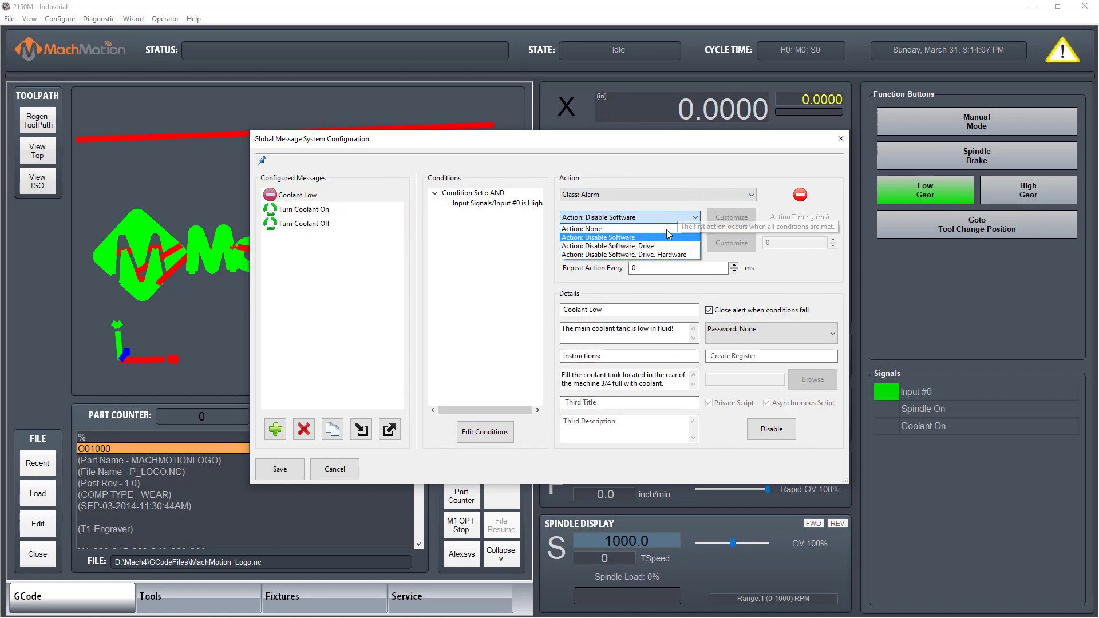
{"action": "left_click", "coordinate": [722, 169]}
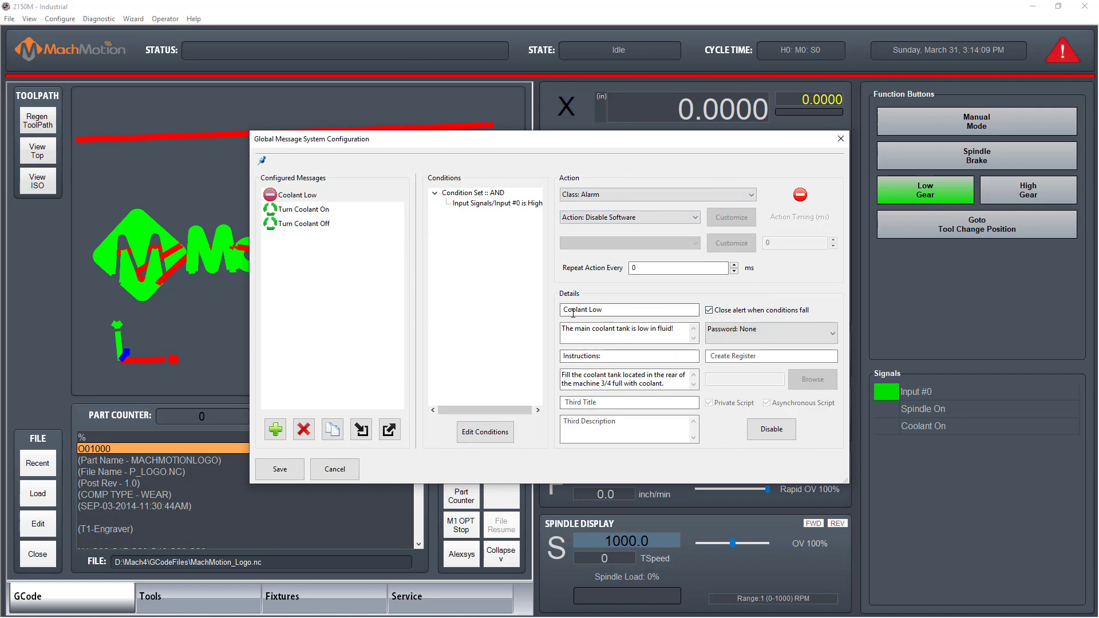
Review the password levels and the title and description fields of the Coolant Low message.
{"action": "left_click", "coordinate": [764, 340]}
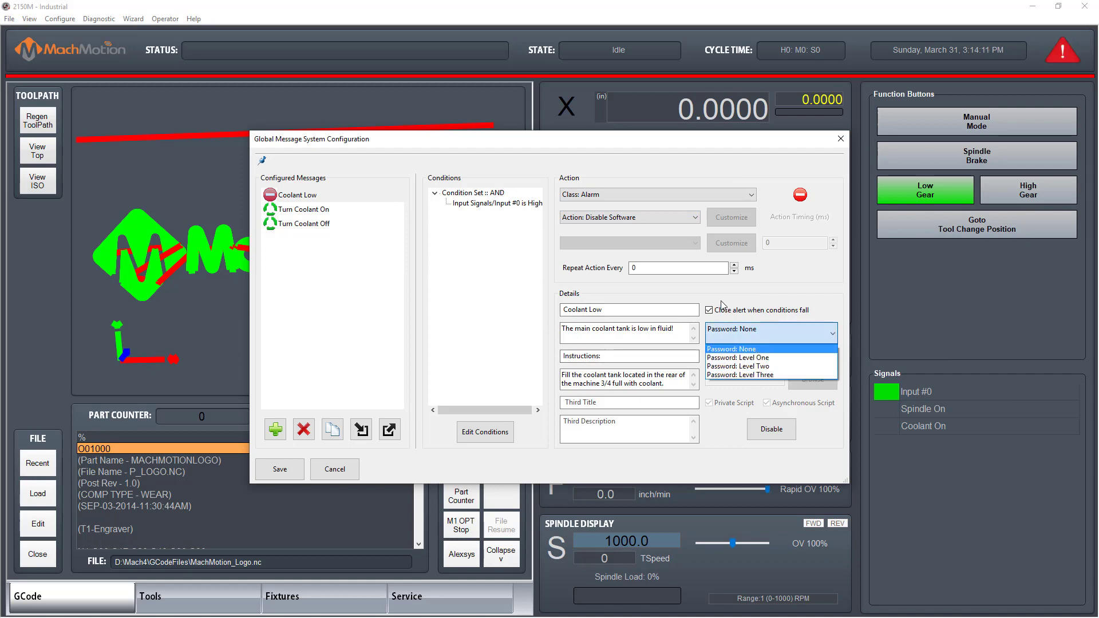
{"action": "left_click", "coordinate": [681, 292]}
{"action": "left_click", "coordinate": [586, 430]}
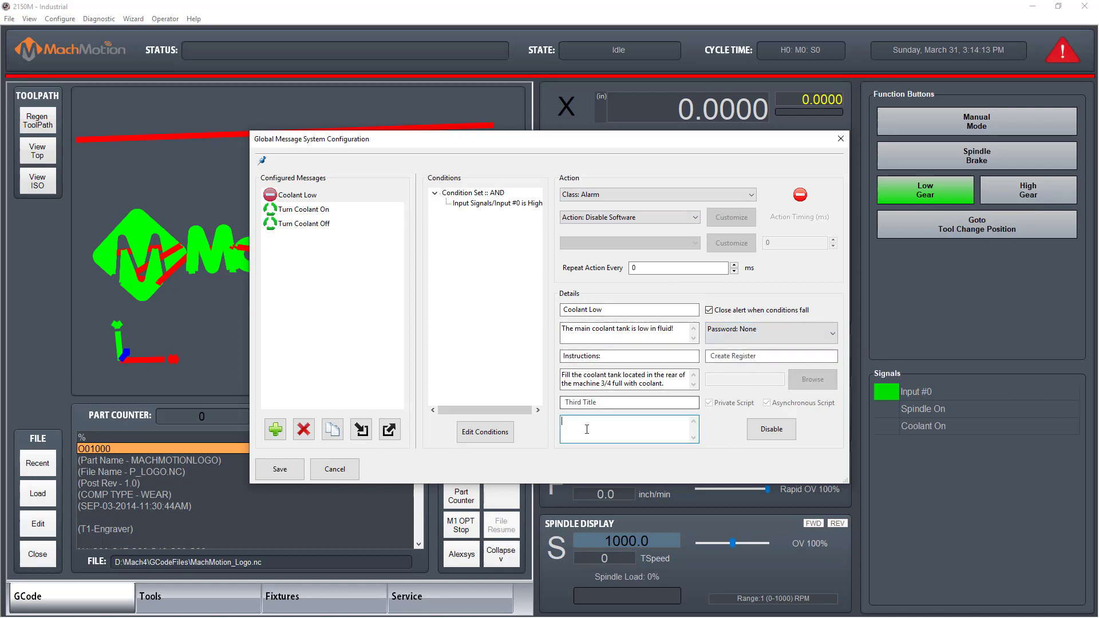
{"action": "left_click", "coordinate": [622, 375]}
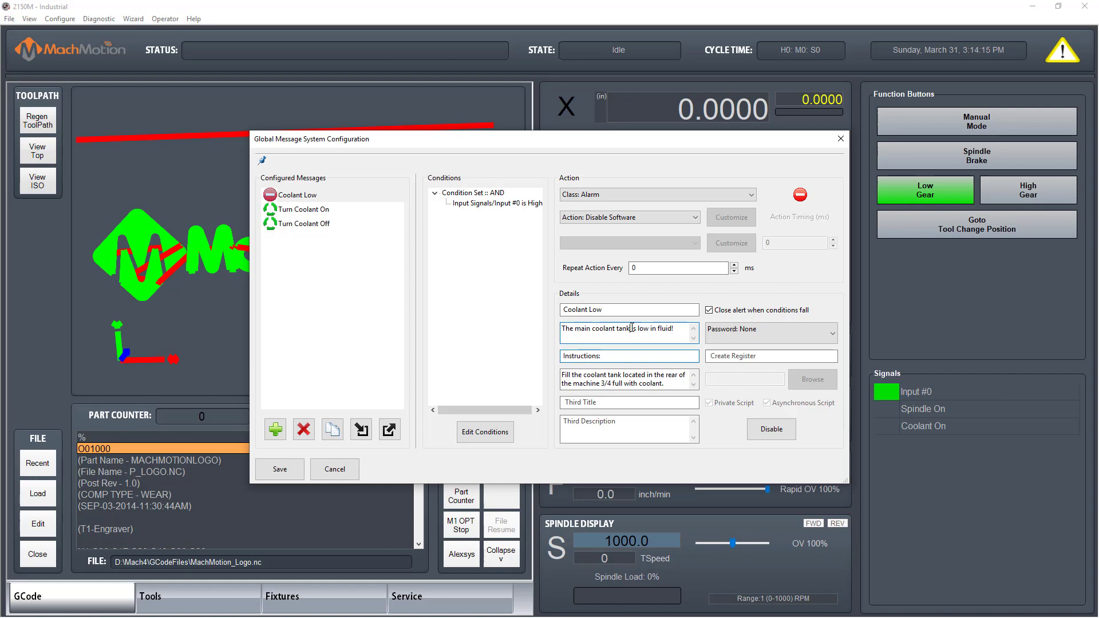
Open the Coolant Low message's condition set and review its Input #0 condition and the available condition types.
{"action": "left_click", "coordinate": [484, 433]}
{"action": "left_click", "coordinate": [367, 231]}
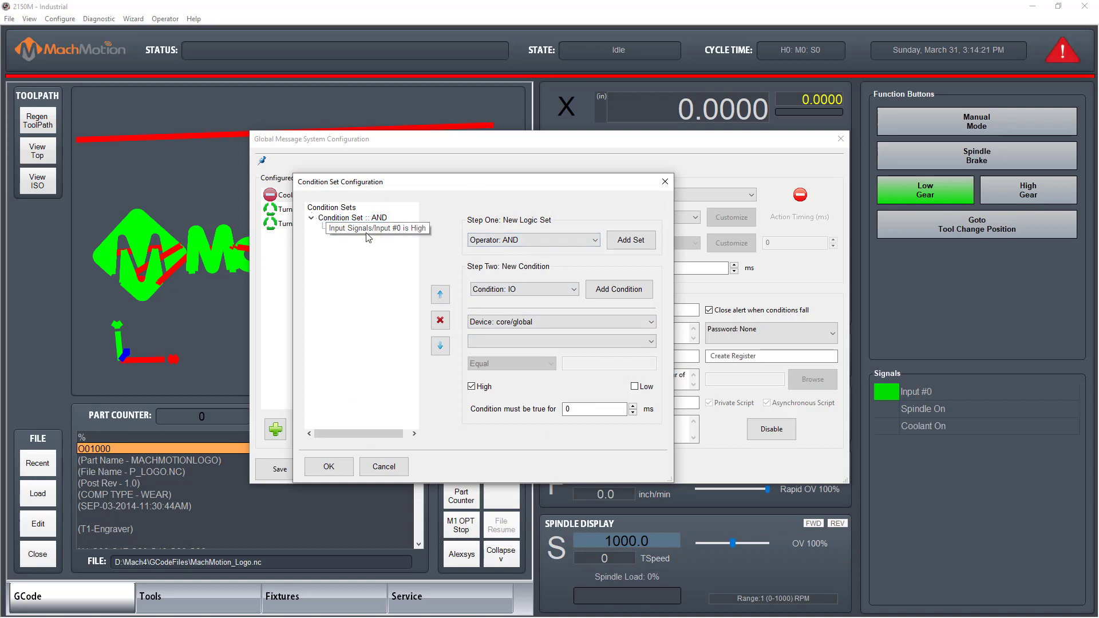
{"action": "left_click", "coordinate": [366, 217]}
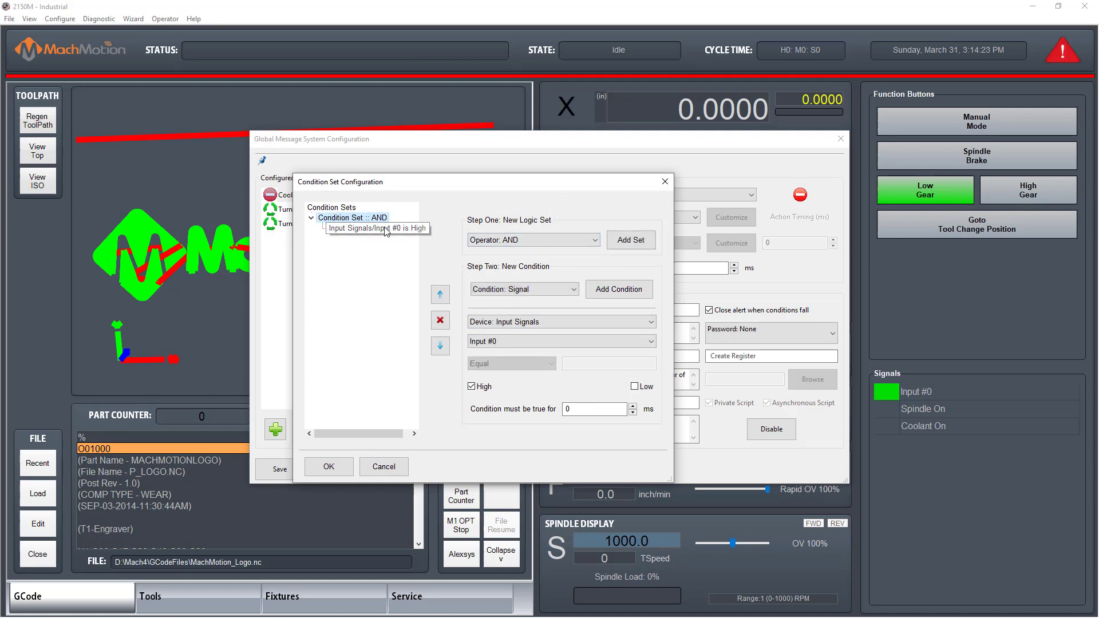
{"action": "left_click", "coordinate": [372, 227]}
{"action": "left_click", "coordinate": [366, 218]}
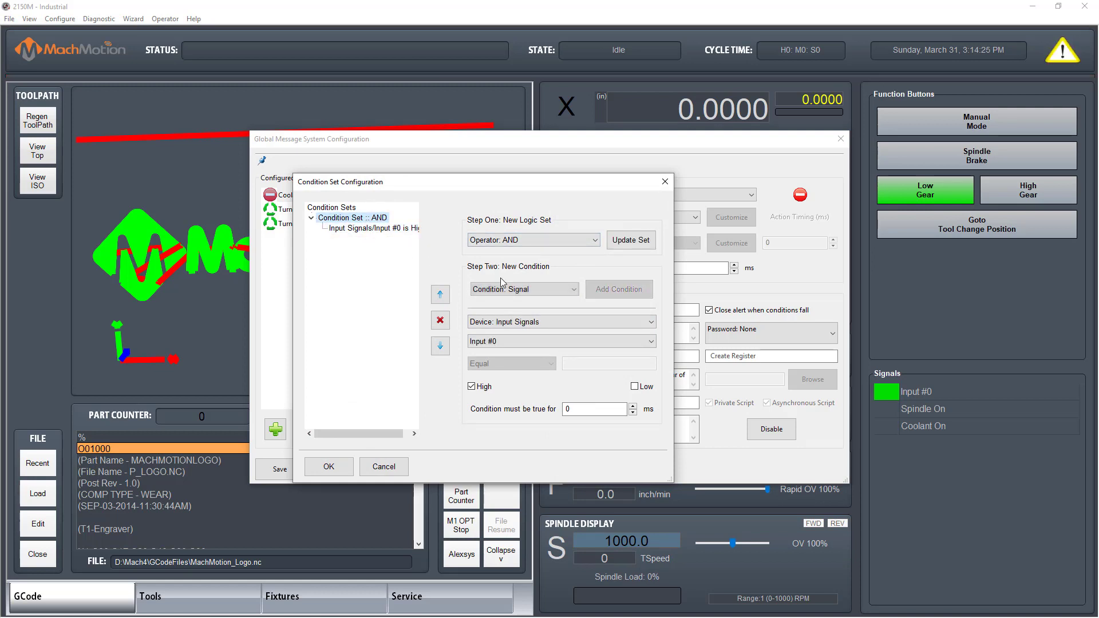
{"action": "left_click", "coordinate": [524, 289]}
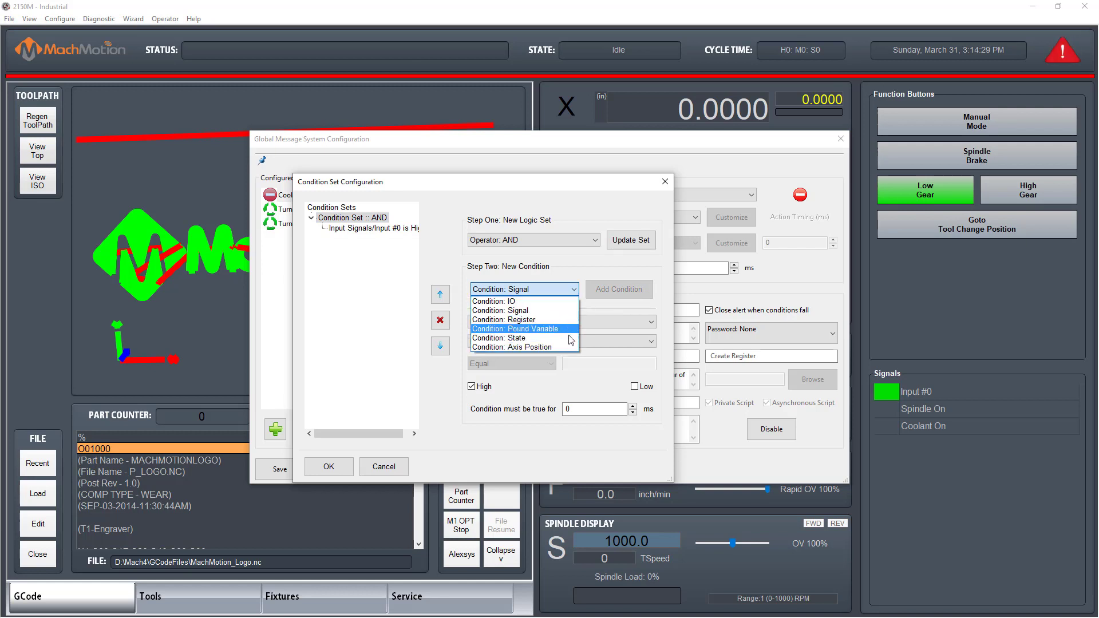
{"action": "left_click", "coordinate": [638, 263]}
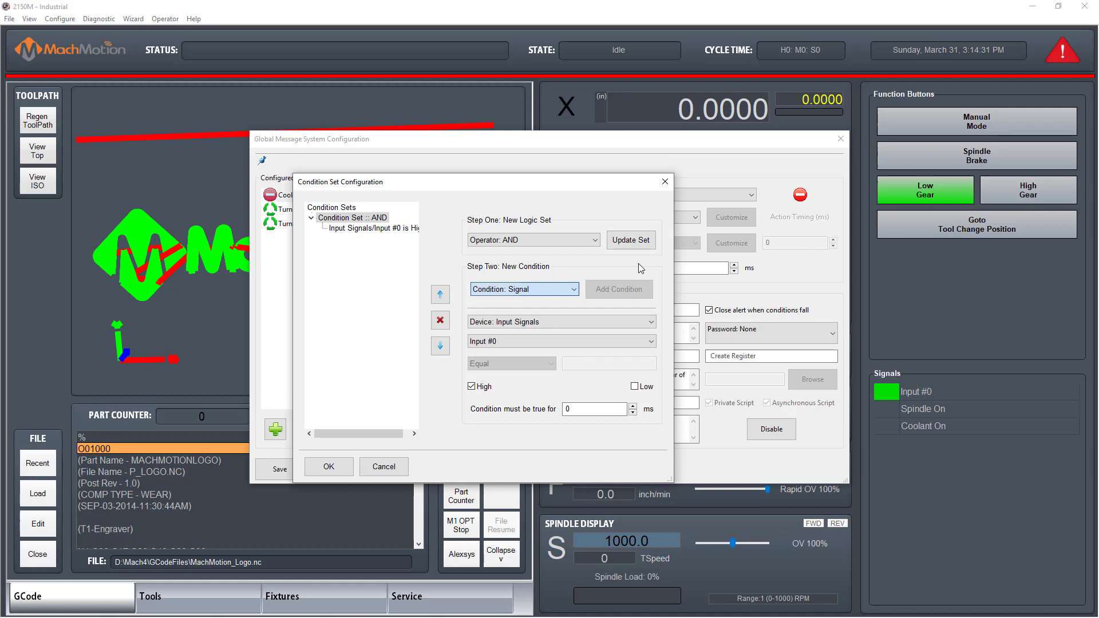
Review the signal devices and the full list of input signals for the condition, and close the condition set configuration.
{"action": "left_click", "coordinate": [544, 321]}
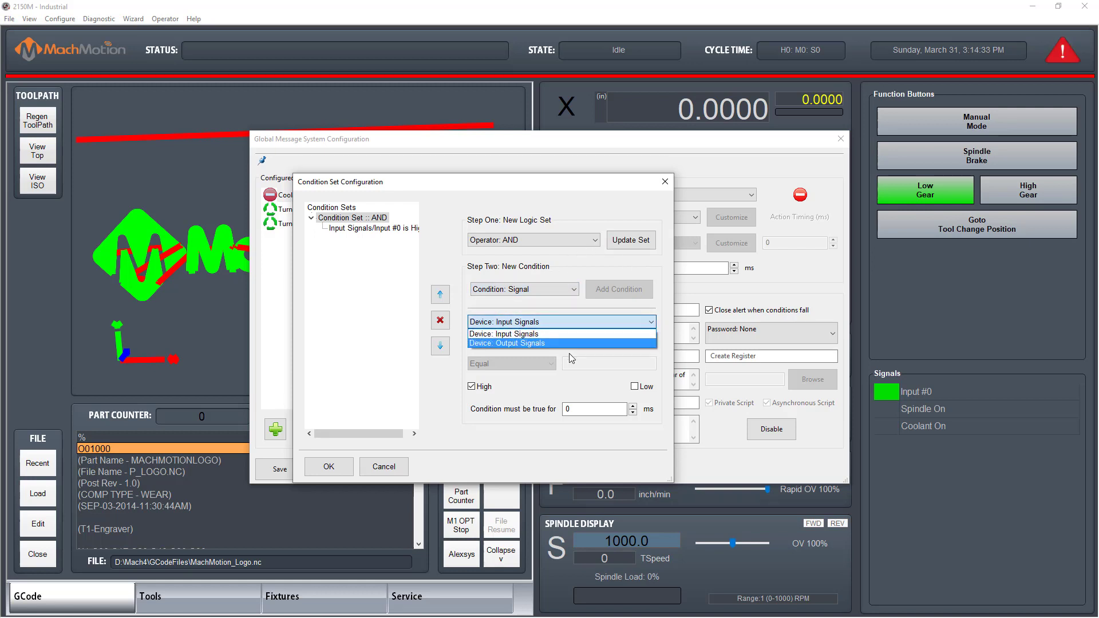
{"action": "left_click", "coordinate": [590, 356]}
{"action": "left_click", "coordinate": [578, 338]}
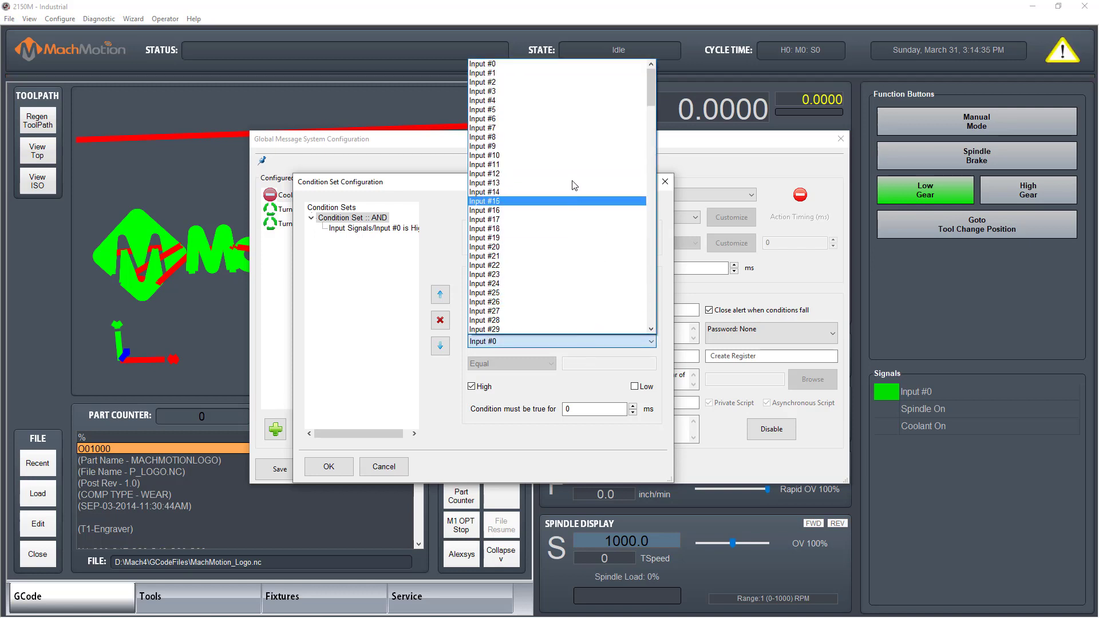
{"action": "scroll", "coordinate": [564, 165], "scroll_direction": "down", "scroll_amount": 5}
{"action": "scroll", "coordinate": [563, 166], "scroll_direction": "down", "scroll_amount": 1}
{"action": "left_click_drag", "start_coordinate": [650, 130], "coordinate": [671, 299]}
{"action": "scroll", "coordinate": [613, 215], "scroll_direction": "down", "scroll_amount": 8}
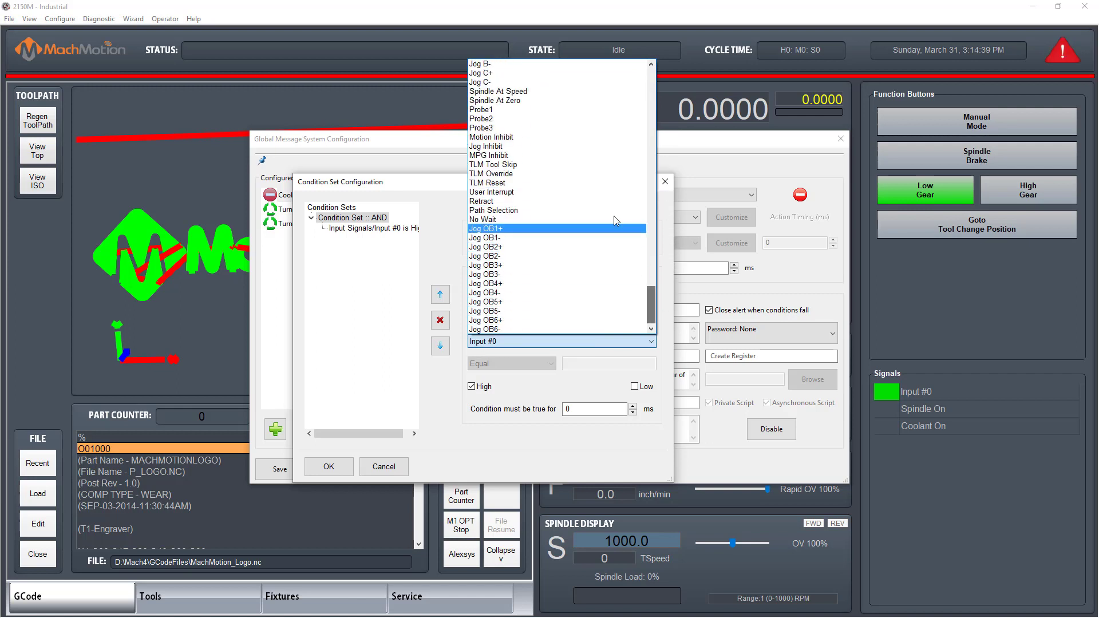
{"action": "key", "text": "Escape"}
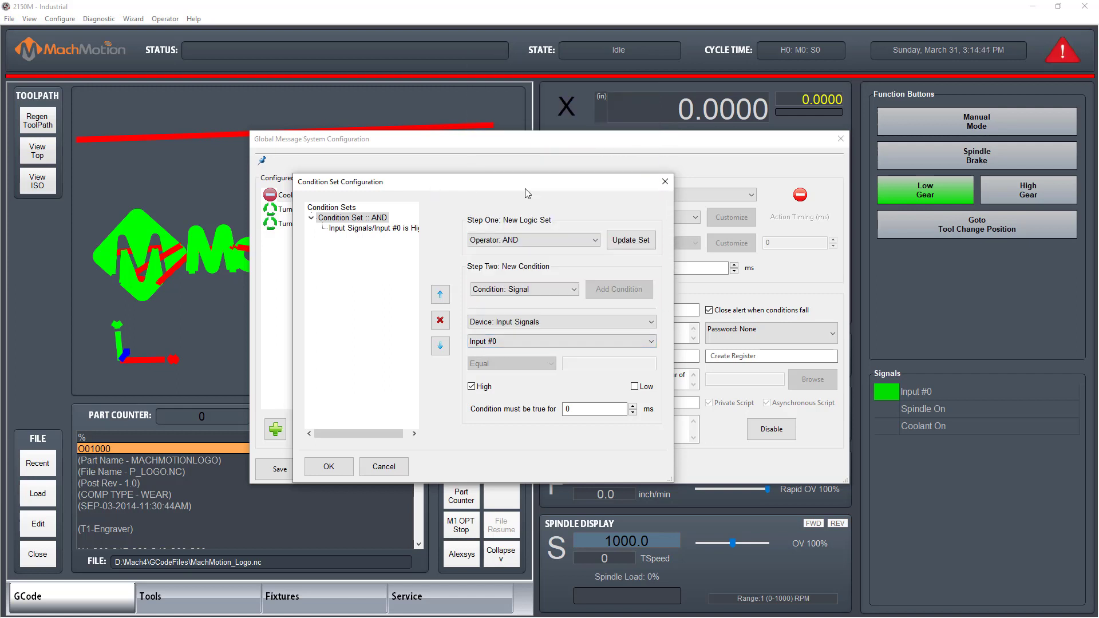
{"action": "left_click", "coordinate": [664, 182]}
Review the available actions and message classes for the Turn Coolant On message.
{"action": "left_click", "coordinate": [308, 208]}
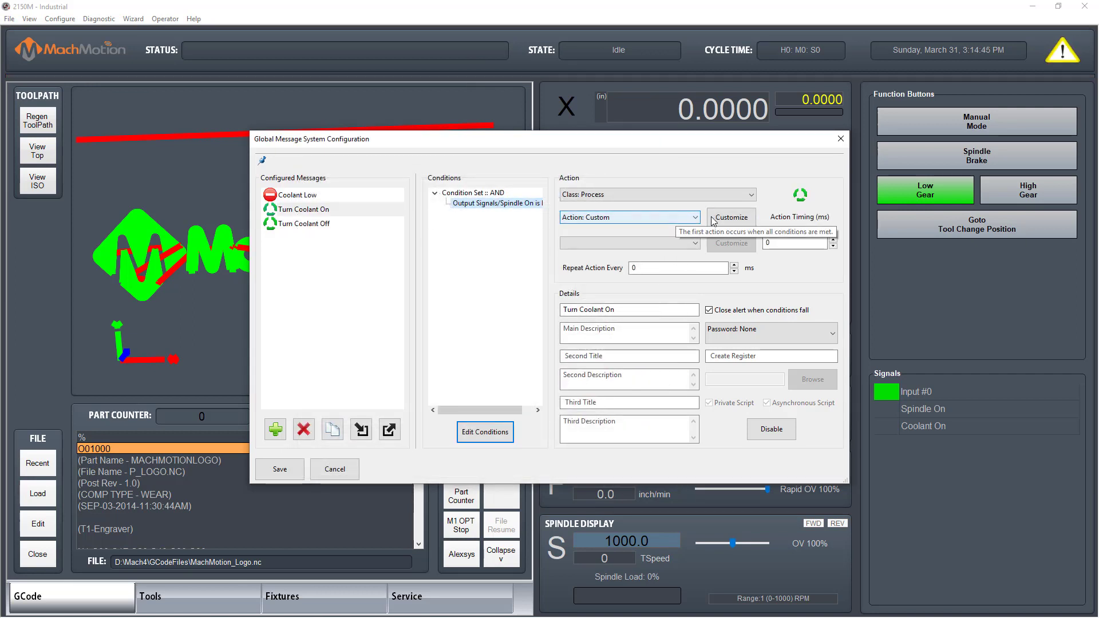
{"action": "left_click", "coordinate": [629, 217]}
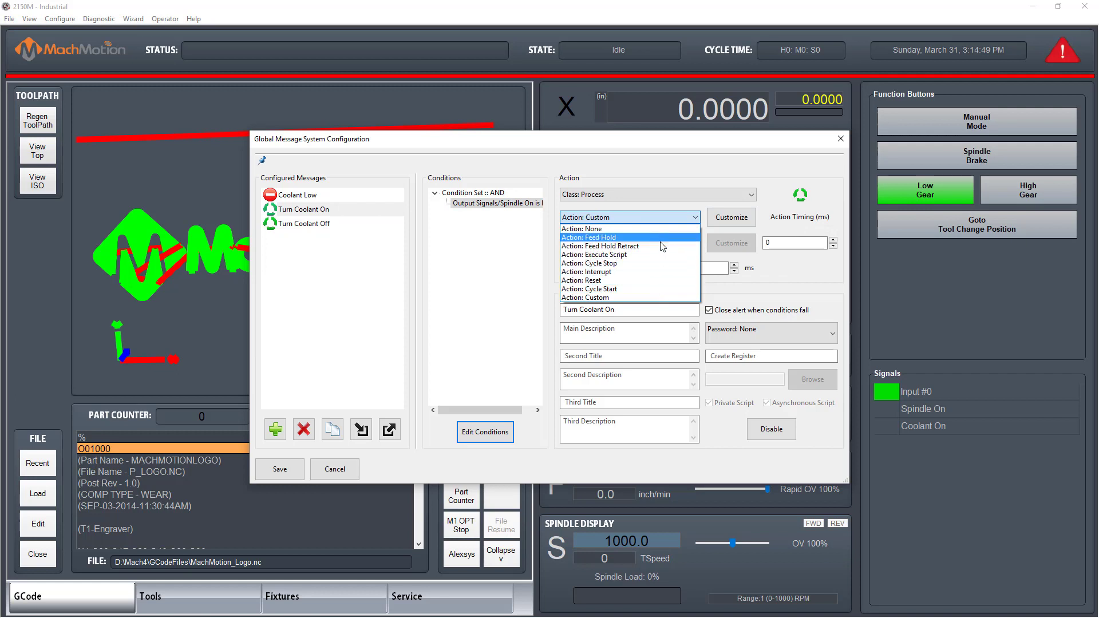
{"action": "left_click", "coordinate": [635, 196]}
{"action": "left_click", "coordinate": [635, 197]}
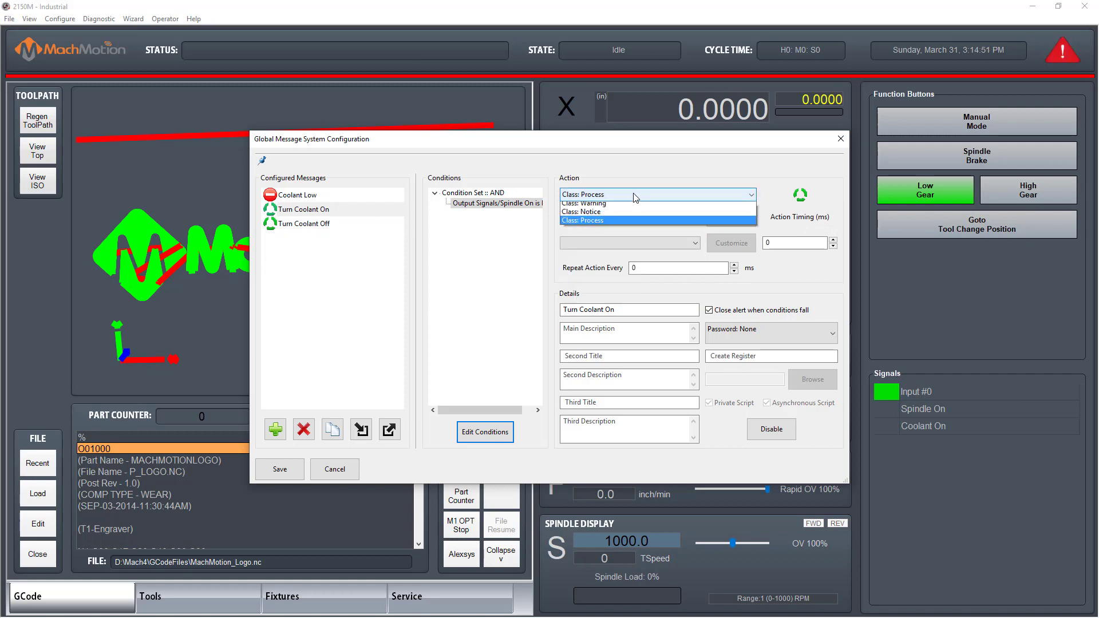
{"action": "left_click", "coordinate": [771, 195]}
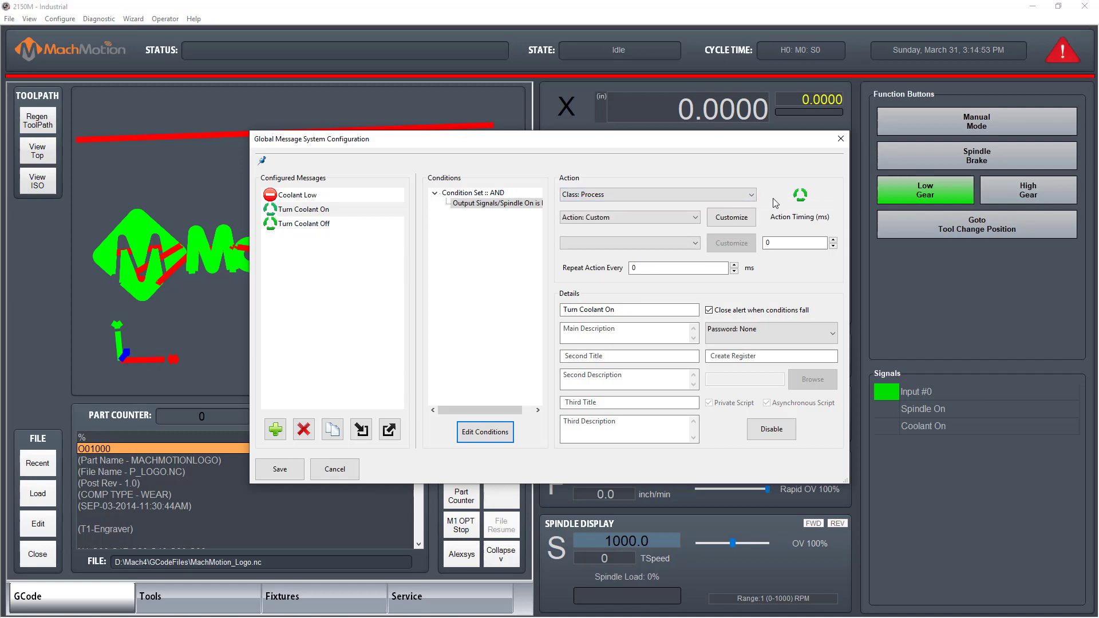
View the custom action set of the Turn Coolant On message and close the message configuration.
{"action": "left_click", "coordinate": [731, 218]}
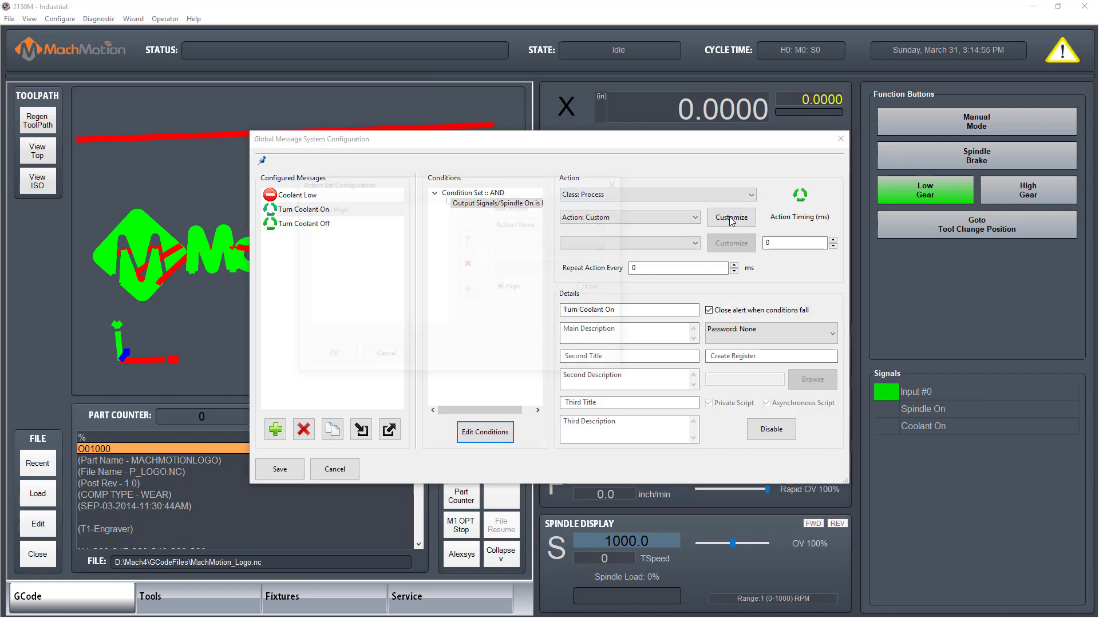
{"action": "left_click", "coordinate": [384, 357]}
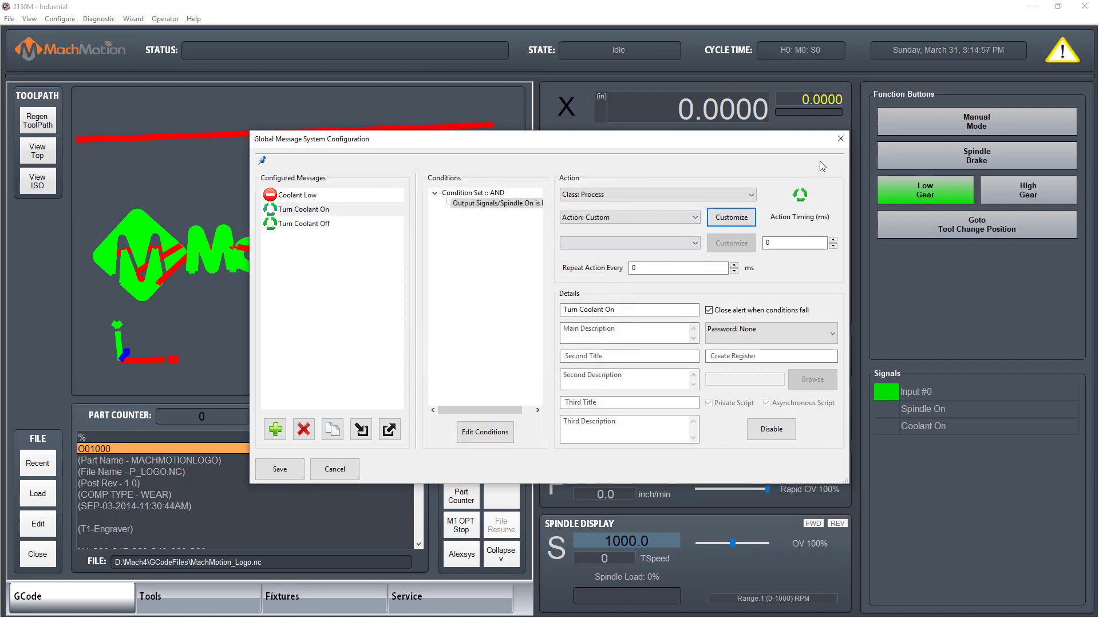
{"action": "left_click", "coordinate": [840, 139]}
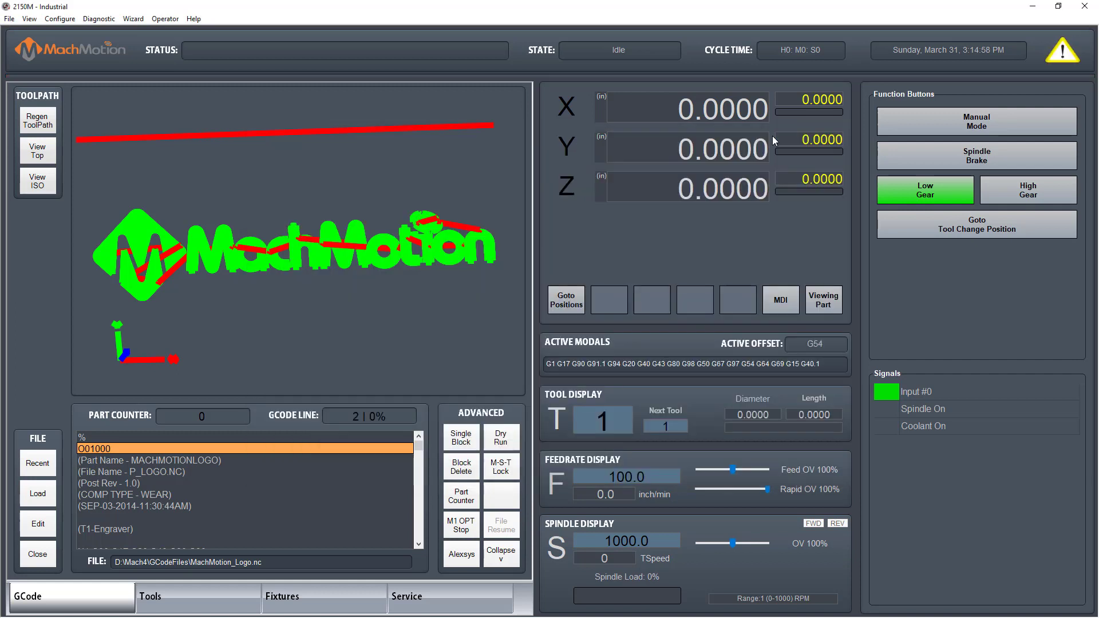
View the message log in GMS Diagnostics and close the diagnostics.
{"action": "left_click", "coordinate": [1055, 51]}
{"action": "left_click", "coordinate": [316, 206]}
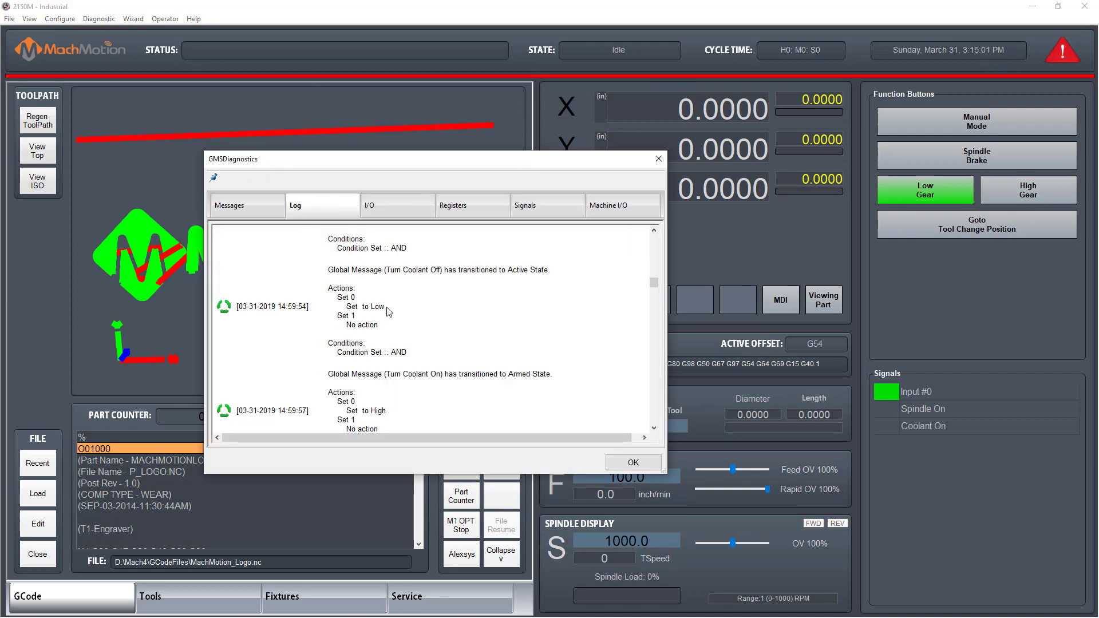
{"action": "left_click", "coordinate": [658, 158]}
Reopen the Global Message System configuration and review the new action types in Turn Coolant On's custom action set.
{"action": "left_click", "coordinate": [60, 19]}
{"action": "mouse_move", "coordinate": [154, 54]}
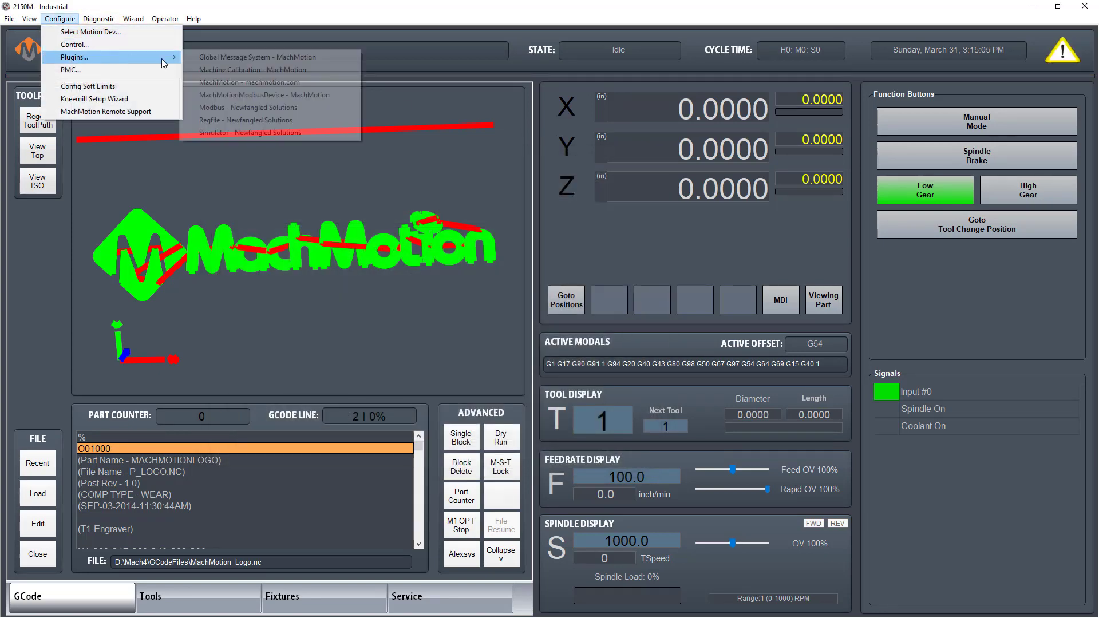
{"action": "left_click", "coordinate": [219, 57]}
{"action": "left_click", "coordinate": [304, 209]}
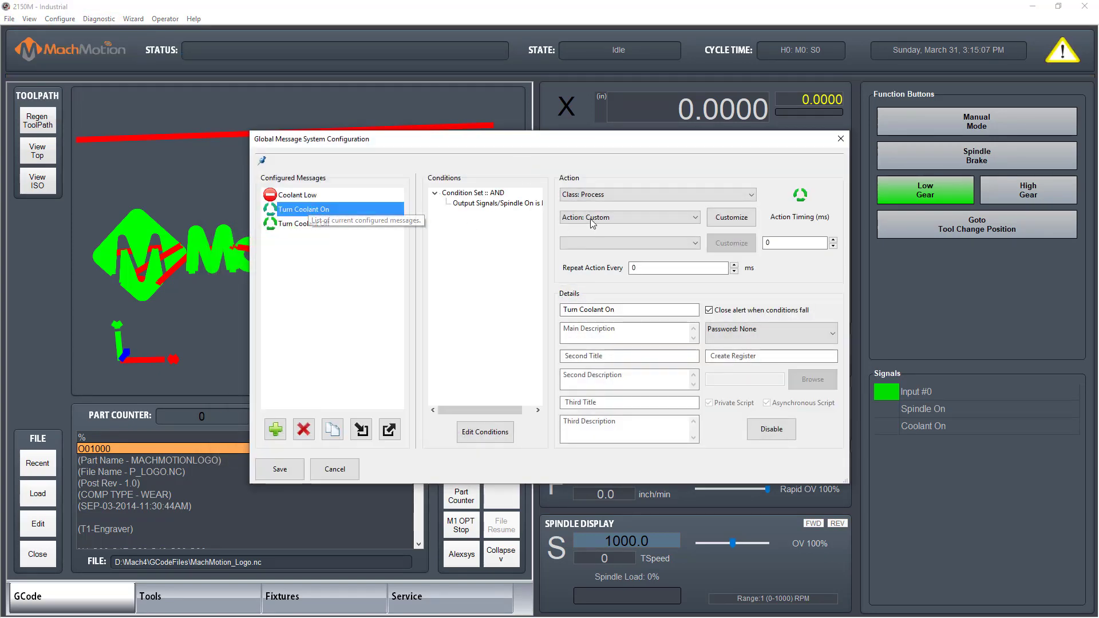
{"action": "left_click", "coordinate": [731, 218]}
{"action": "left_click", "coordinate": [604, 224]}
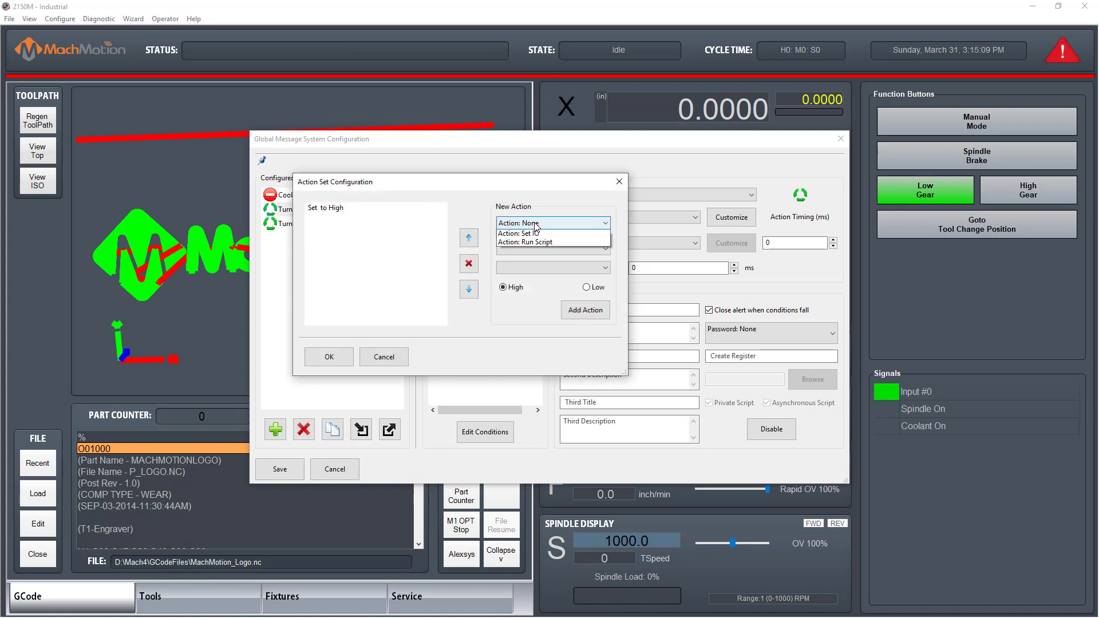
{"action": "left_click", "coordinate": [620, 183]}
{"action": "left_click", "coordinate": [619, 183]}
Review the primary actions for Turn Coolant On, keep Custom, and select the Set to High entry in its action set.
{"action": "left_click", "coordinate": [635, 217]}
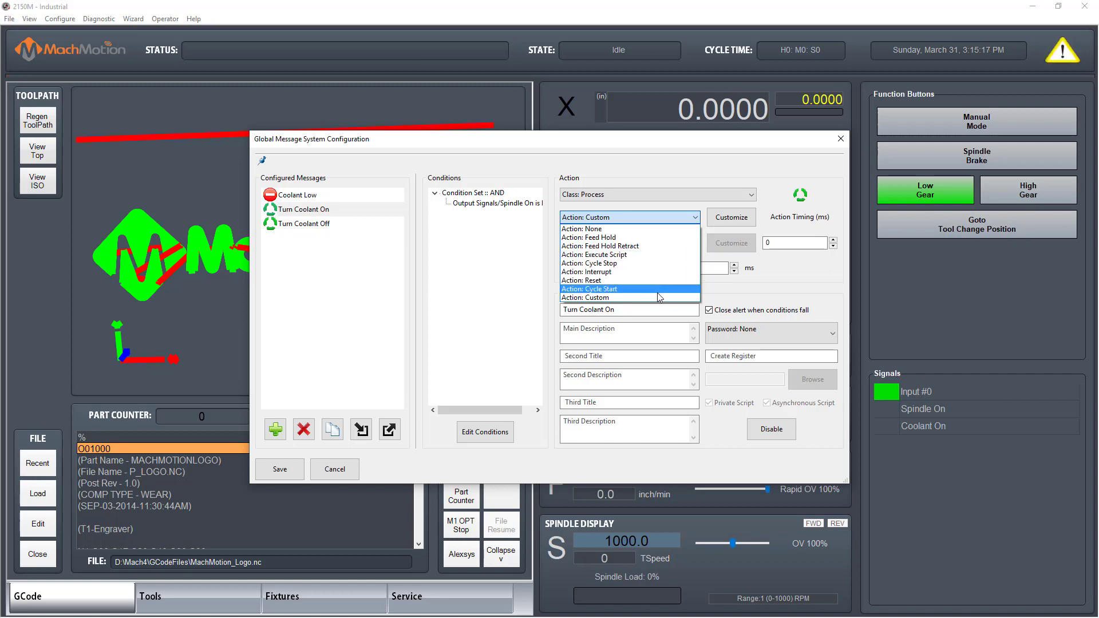
{"action": "left_click", "coordinate": [607, 298]}
{"action": "left_click", "coordinate": [731, 222]}
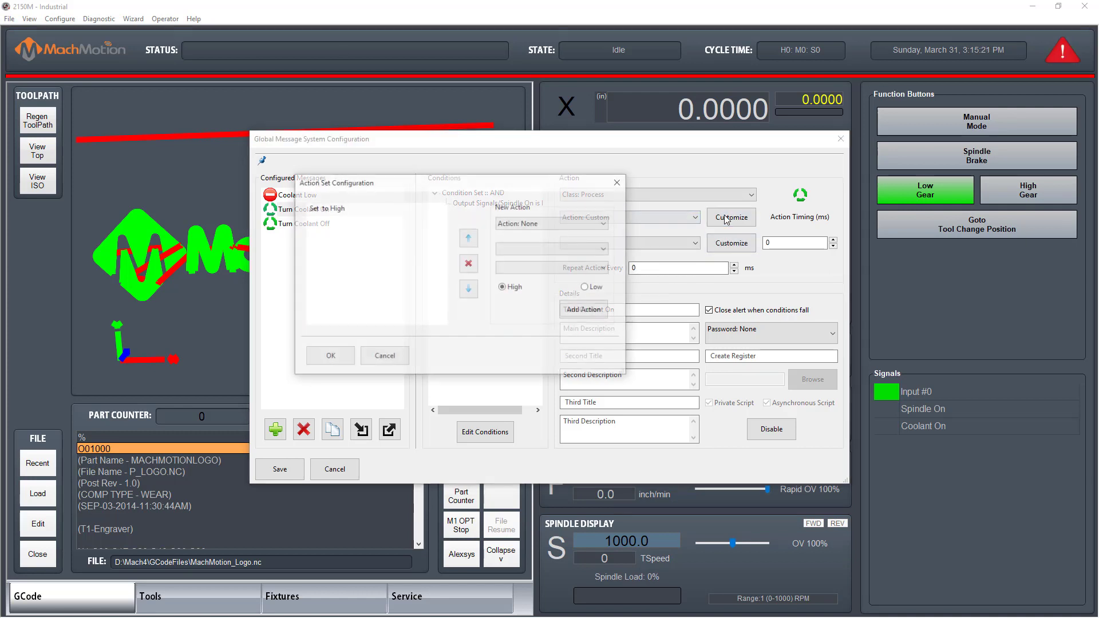
{"action": "left_click", "coordinate": [531, 223]}
{"action": "left_click", "coordinate": [344, 212]}
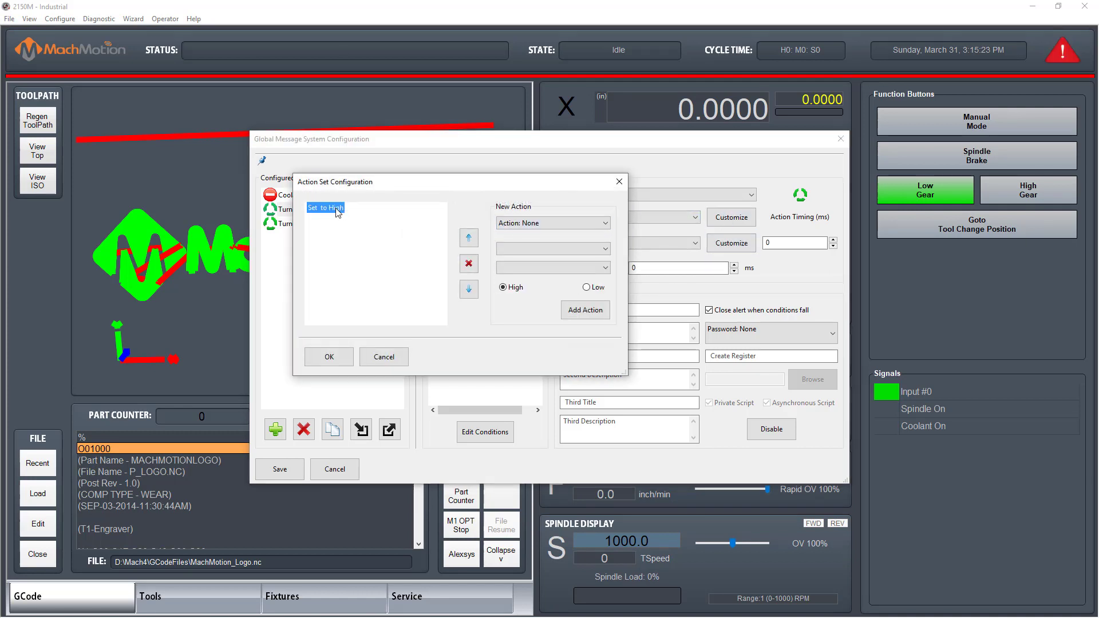
Examine the signal groups and output signals available for the Set Signal action and close the message configuration.
{"action": "left_click", "coordinate": [549, 248]}
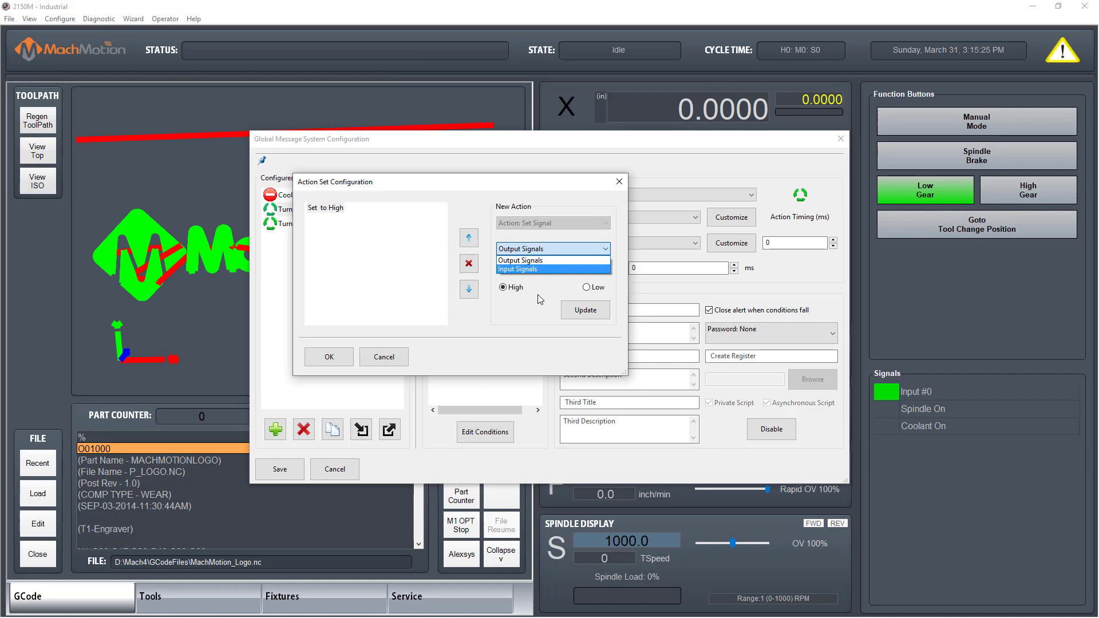
{"action": "left_click", "coordinate": [544, 261]}
{"action": "left_click", "coordinate": [551, 268]}
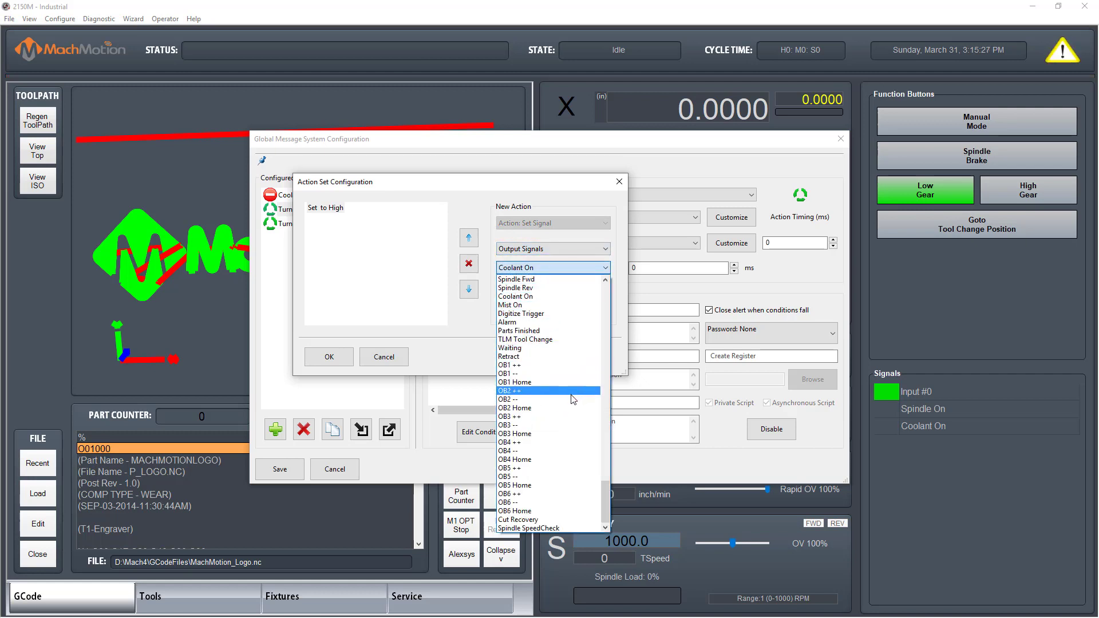
{"action": "scroll", "coordinate": [568, 392], "scroll_direction": "up", "scroll_amount": 5}
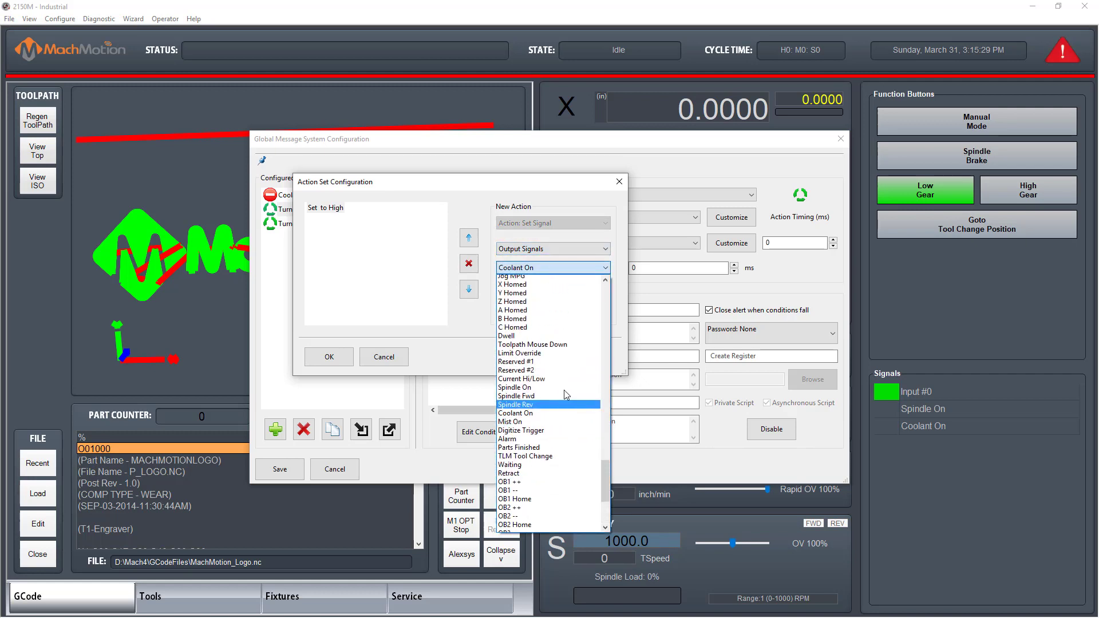
{"action": "scroll", "coordinate": [566, 394], "scroll_direction": "up", "scroll_amount": 3}
{"action": "left_click_drag", "start_coordinate": [603, 461], "coordinate": [649, 220]}
{"action": "left_click", "coordinate": [618, 180]}
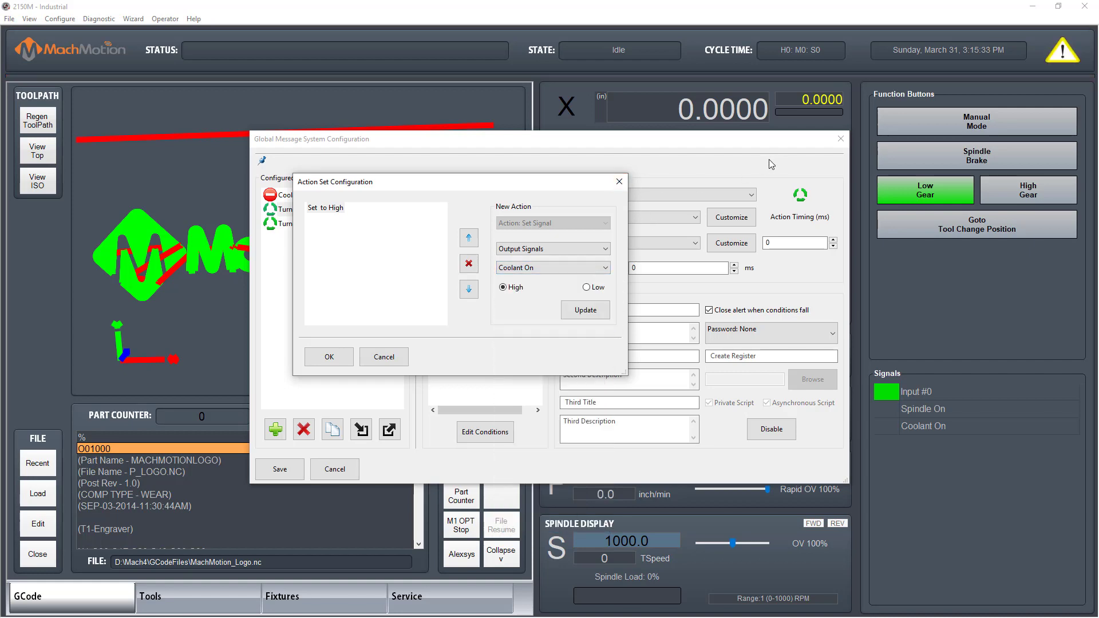
{"action": "left_click", "coordinate": [619, 182]}
{"action": "left_click", "coordinate": [840, 140]}
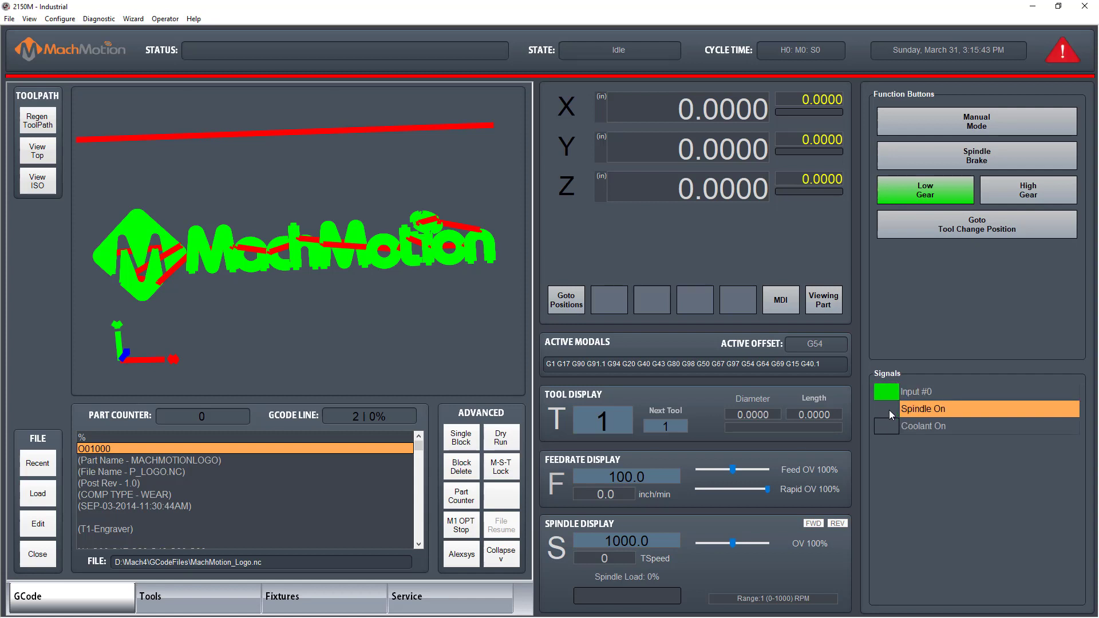
Open GMS Diagnostics from the active alert and view its messages.
{"action": "left_click", "coordinate": [1062, 61]}
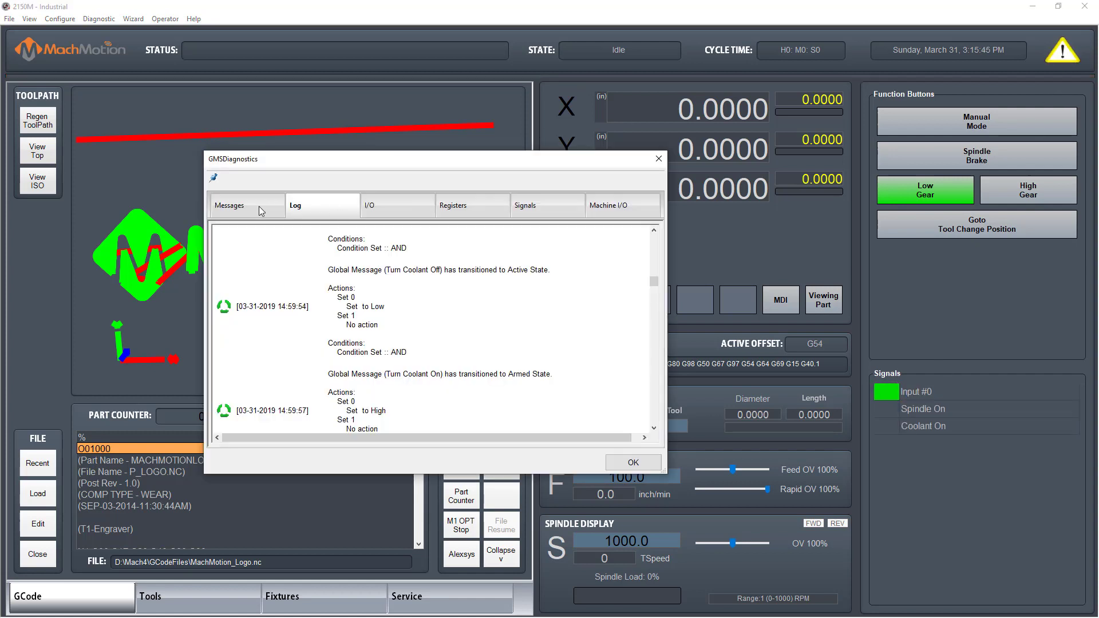
{"action": "left_click", "coordinate": [247, 206]}
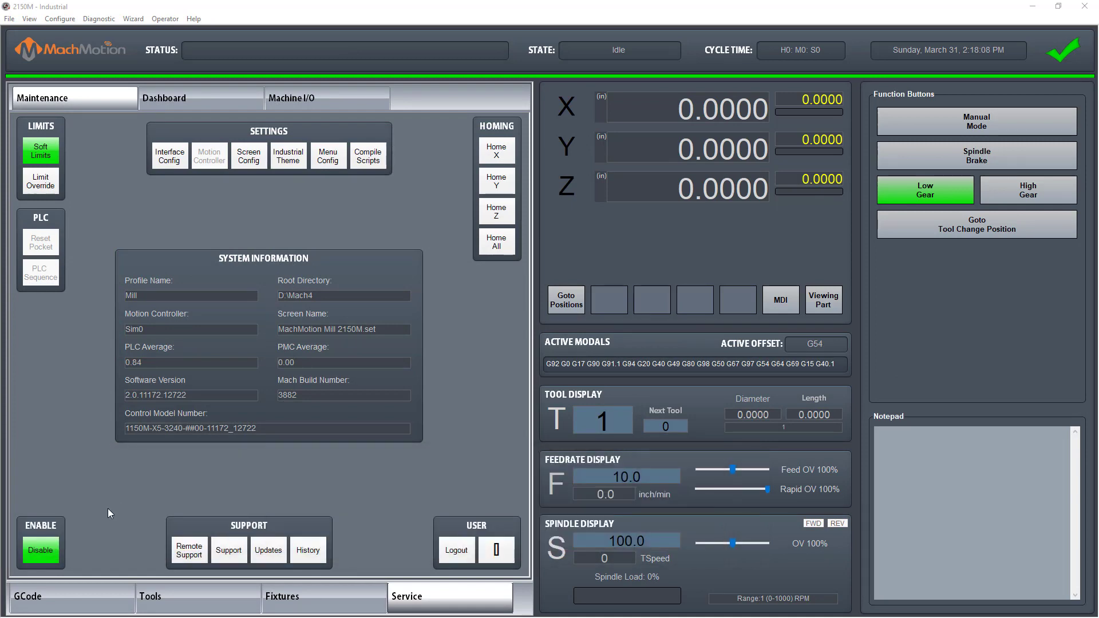
Disable the machine control and open the Global Message System plugin configuration.
{"action": "left_click", "coordinate": [37, 550]}
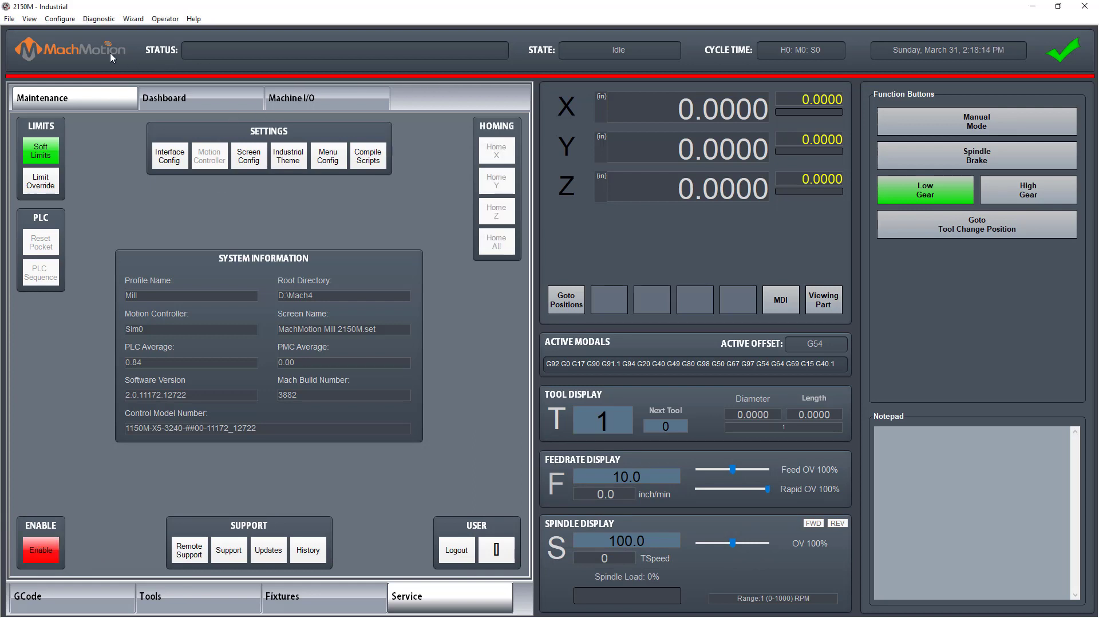
{"action": "left_click", "coordinate": [67, 22]}
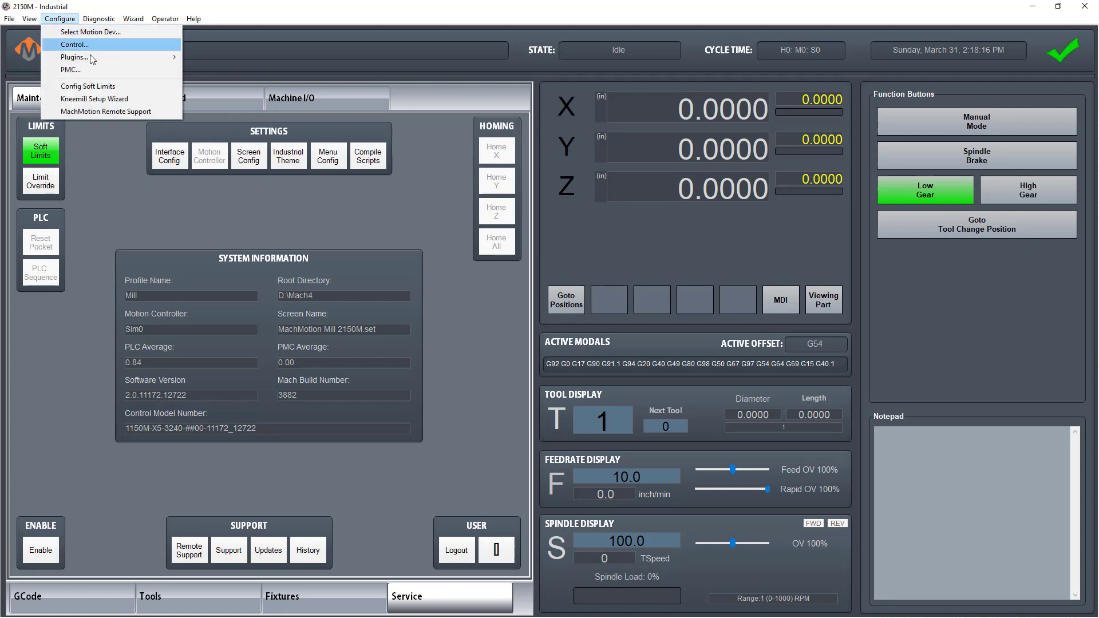
{"action": "mouse_move", "coordinate": [67, 58]}
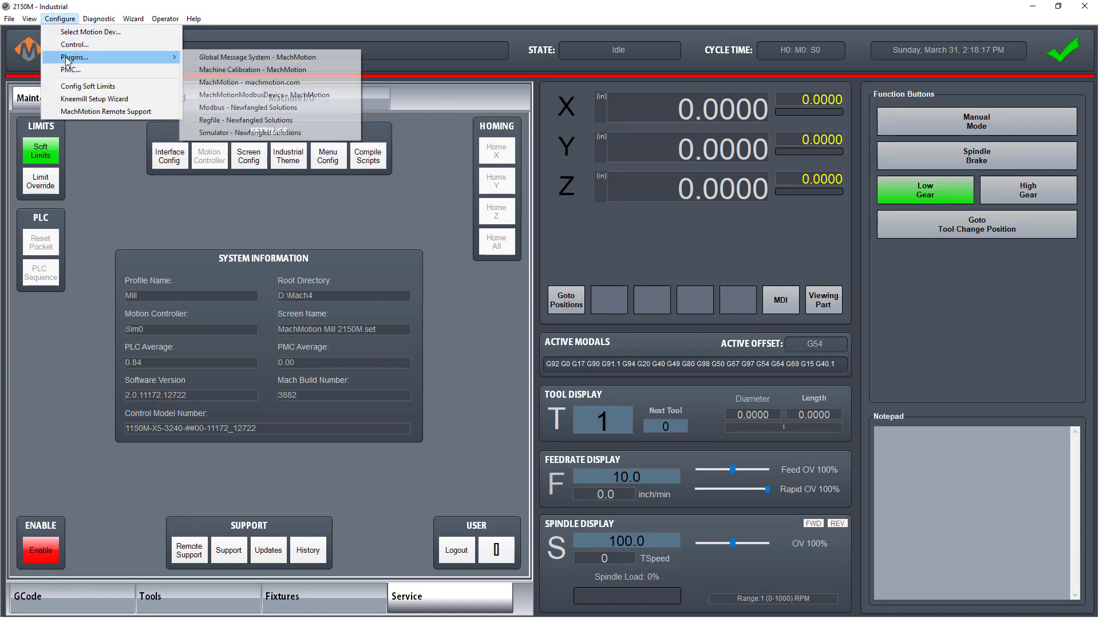
{"action": "left_click", "coordinate": [244, 62]}
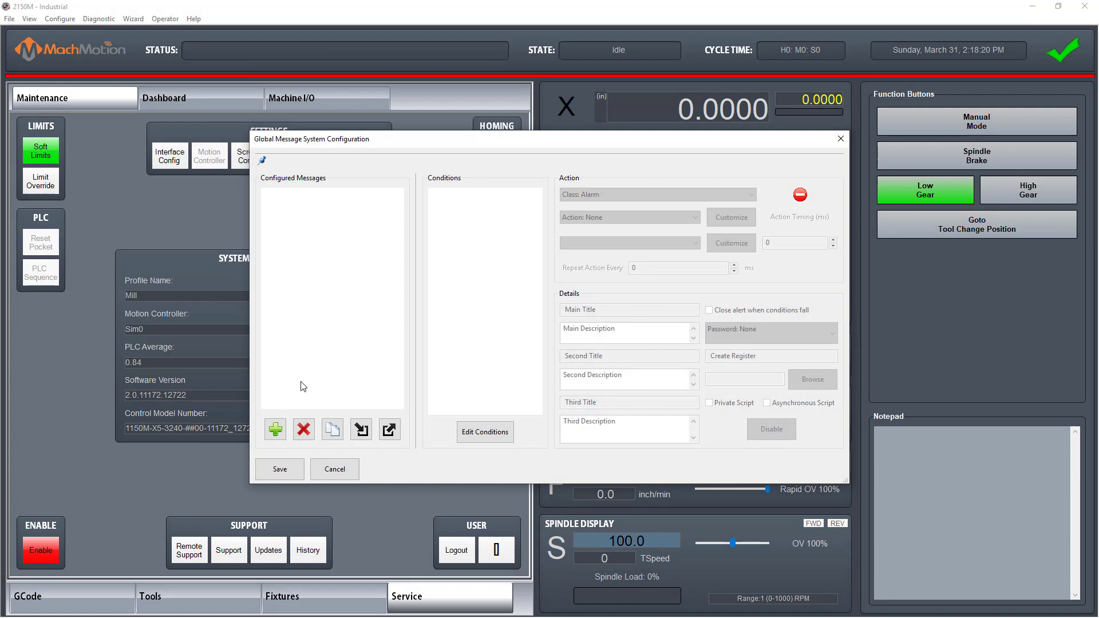
Add a message titled Coolant Low with class Alarm and action Disable Software.
{"action": "left_click", "coordinate": [275, 429]}
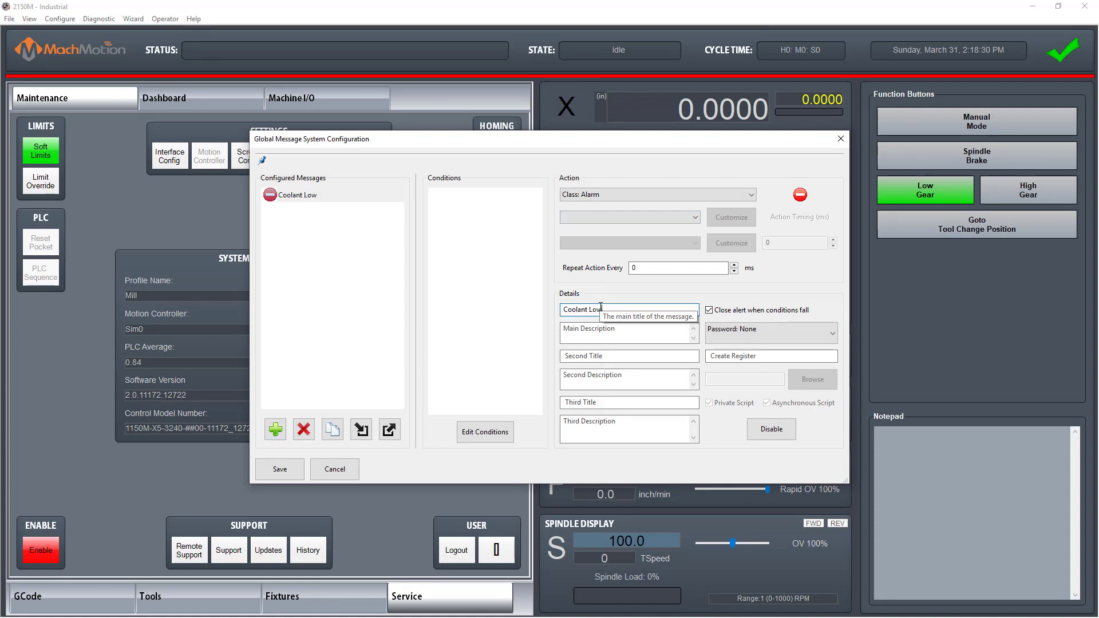
{"action": "left_click", "coordinate": [585, 195]}
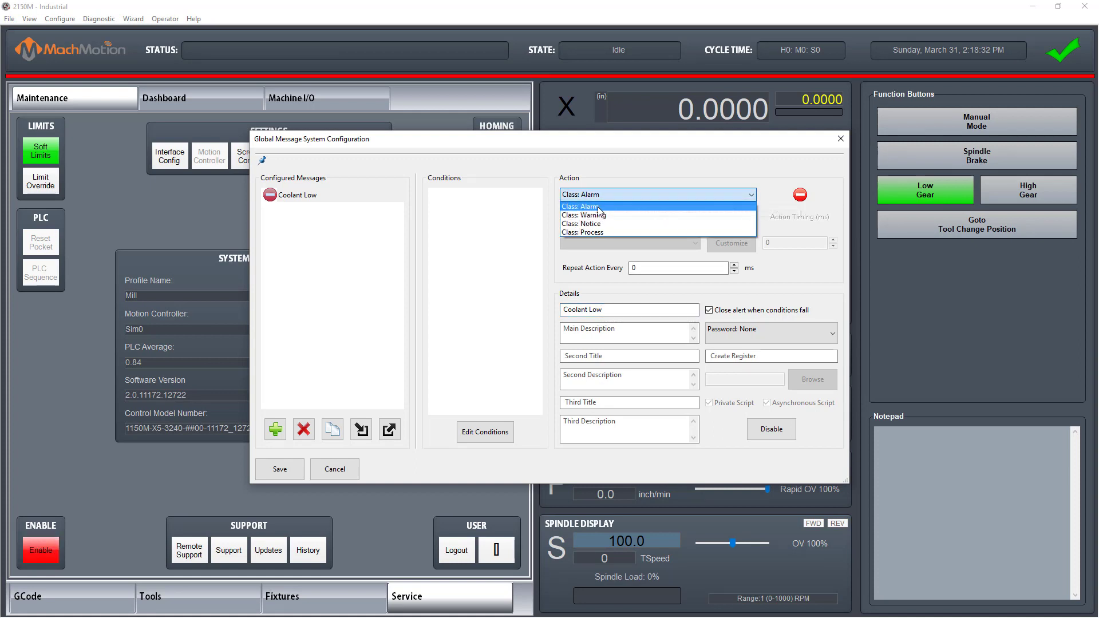
{"action": "left_click", "coordinate": [597, 207]}
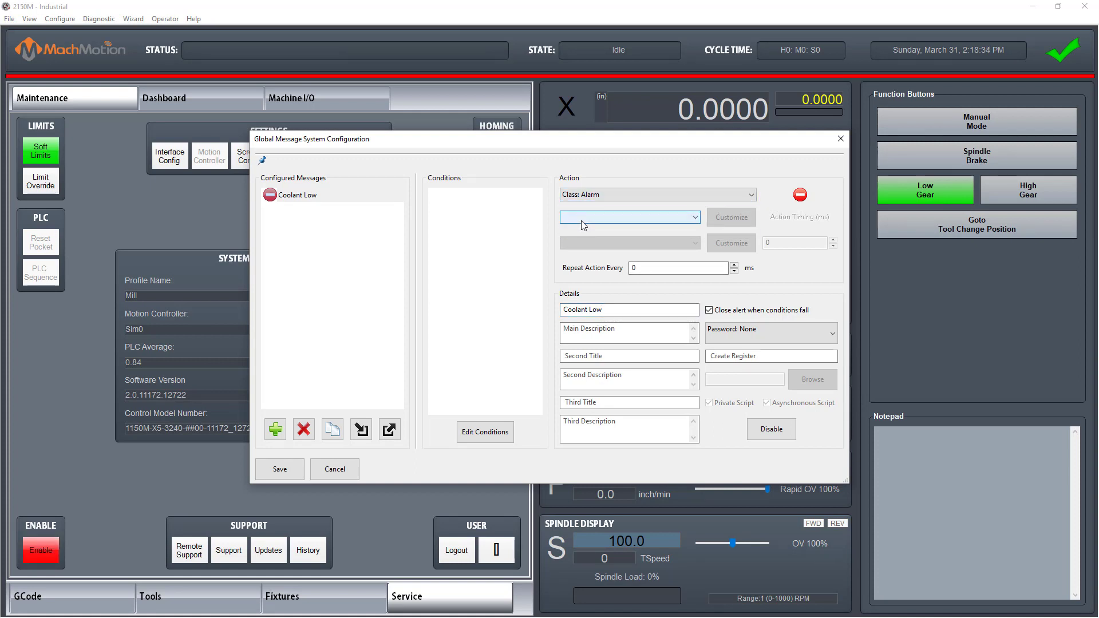
{"action": "left_click", "coordinate": [614, 221]}
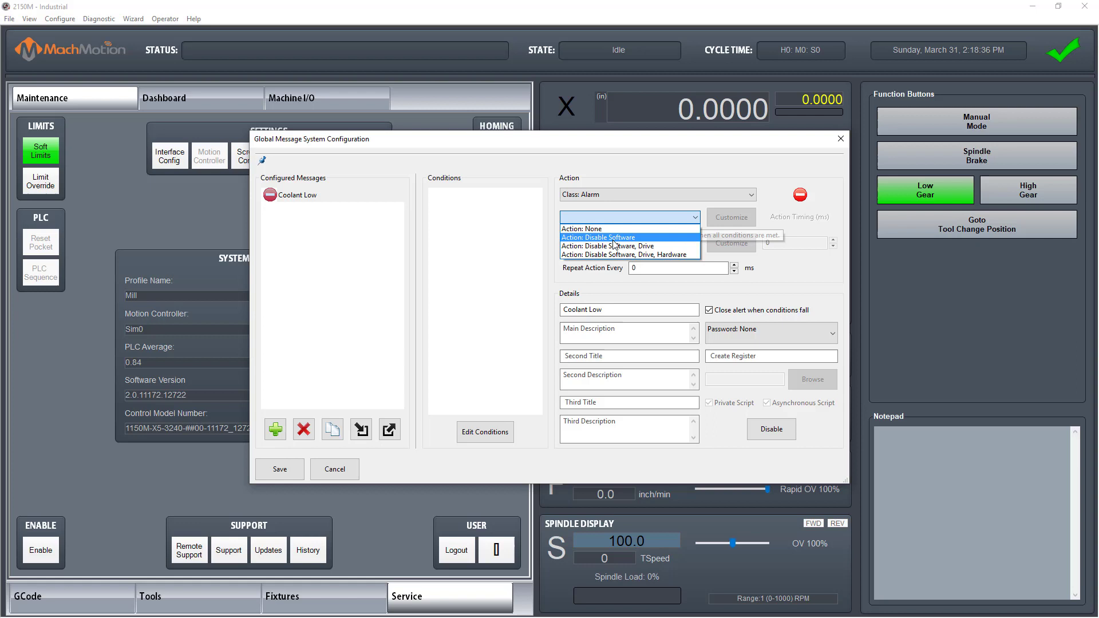
{"action": "left_click", "coordinate": [612, 237]}
Enter "The main coolant tank is low in fluid!", "Instructions:" and "Fill the coolant tank located in the rear of the machine 3/4 full with coolant."; save.
{"action": "left_click", "coordinate": [617, 337]}
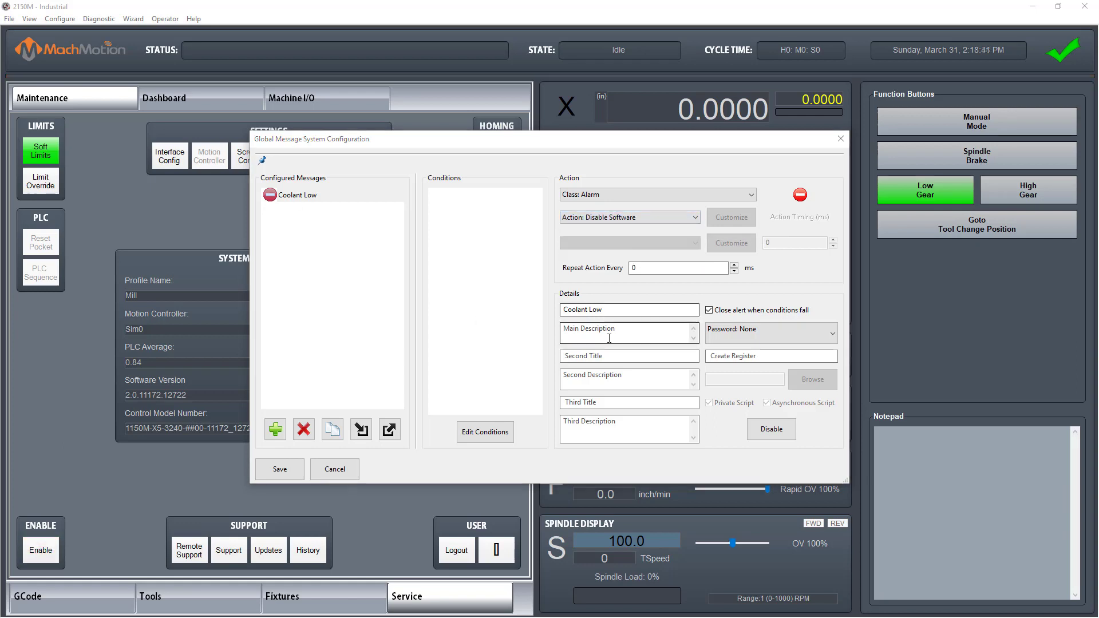
{"action": "type", "text": "The main coolant tank is low in fluid!"}
{"action": "left_click", "coordinate": [626, 356]}
{"action": "type", "text": "Instructions:"}
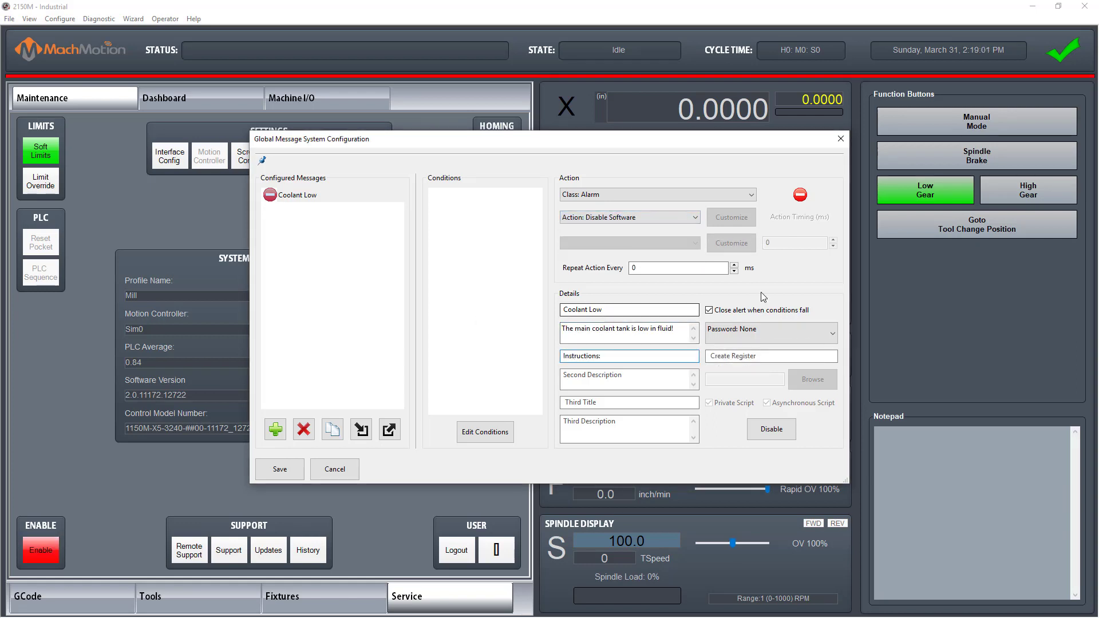
{"action": "left_click", "coordinate": [629, 380]}
{"action": "type", "text": "Fill the coolant tank located in the rear of the machine 3/4 full with coolant"}
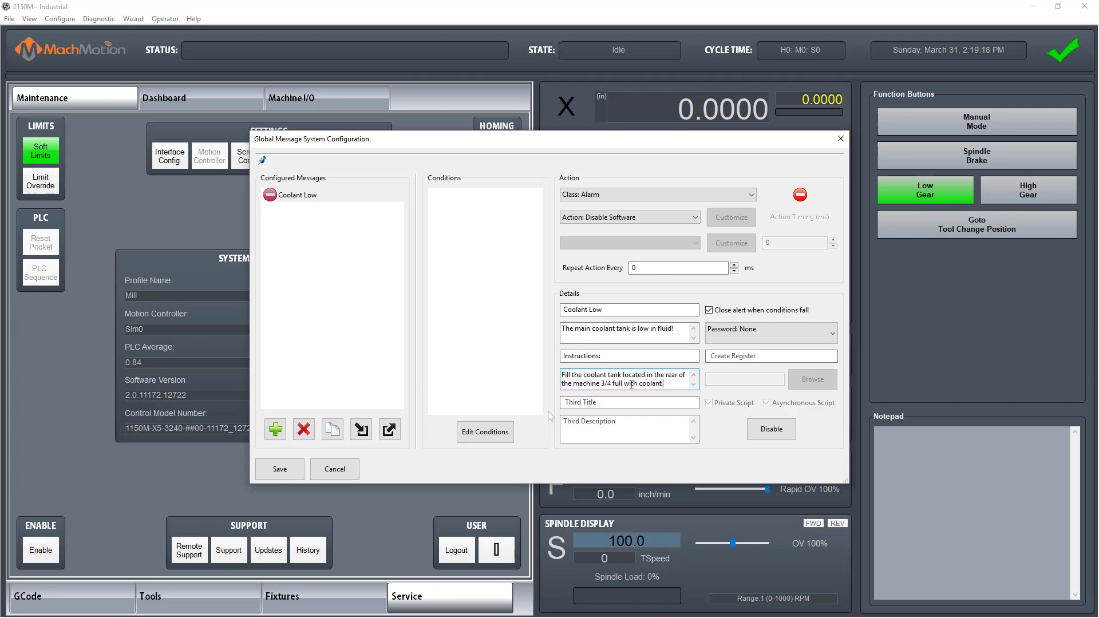
{"action": "type", "text": "."}
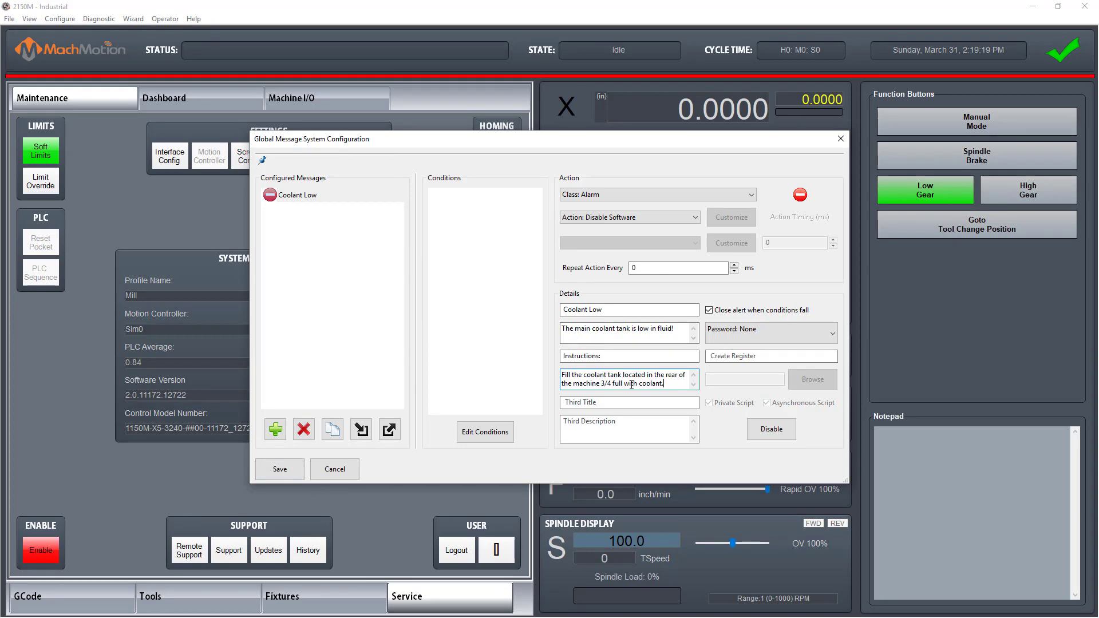
{"action": "left_click", "coordinate": [280, 470]}
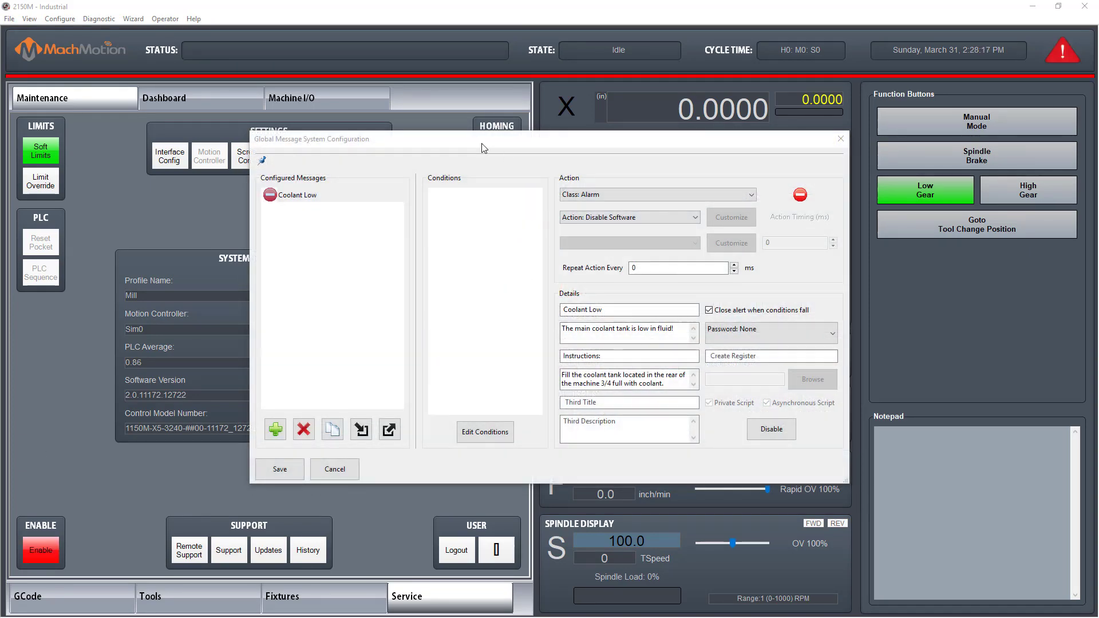
Add a Signal condition to Coolant Low's AND condition set requiring input signal Input #0 to be High.
{"action": "left_click", "coordinate": [506, 431]}
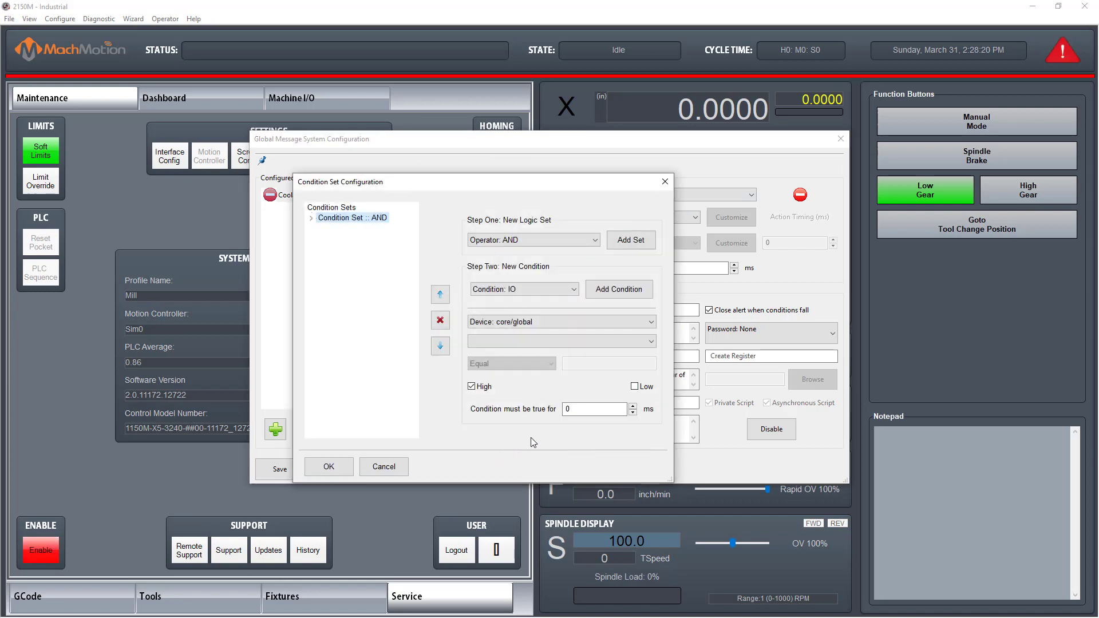
{"action": "left_click", "coordinate": [569, 289]}
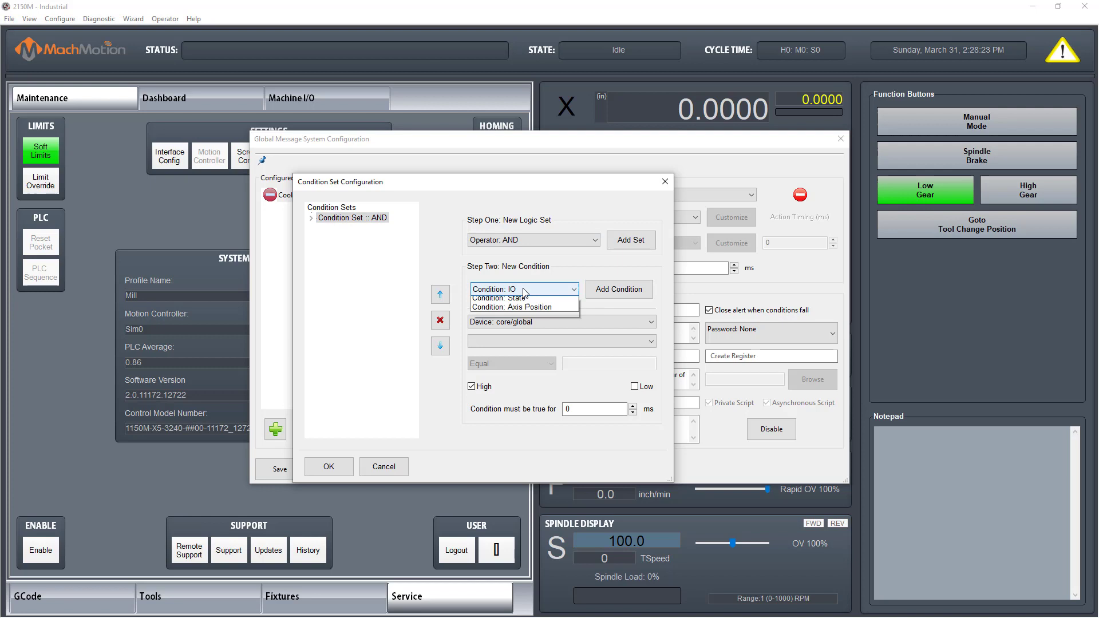
{"action": "left_click", "coordinate": [527, 309]}
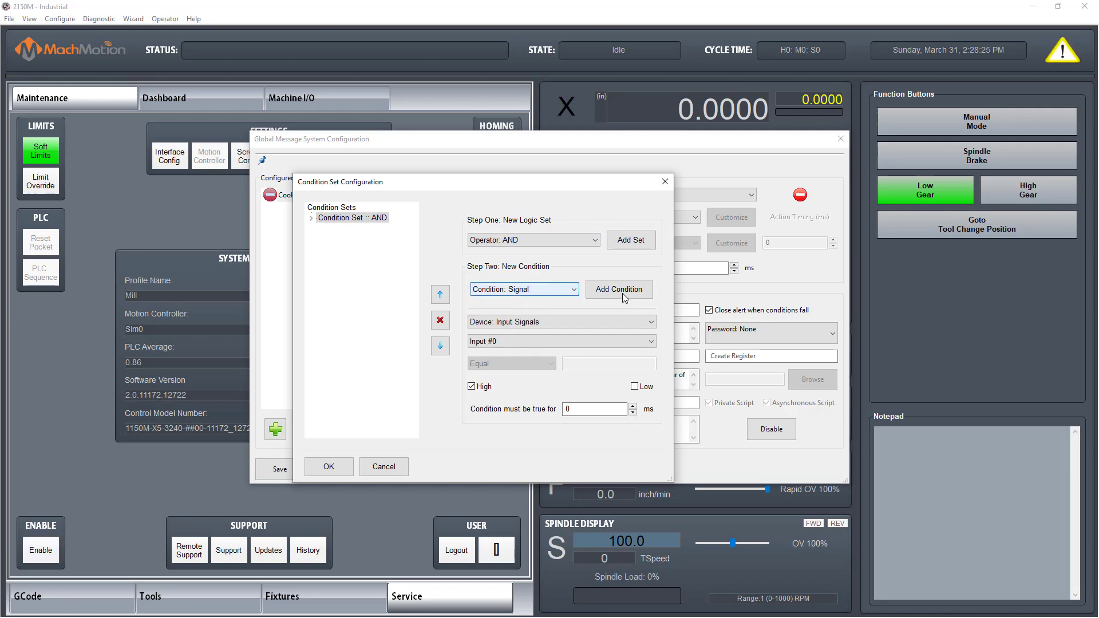
{"action": "left_click", "coordinate": [530, 324]}
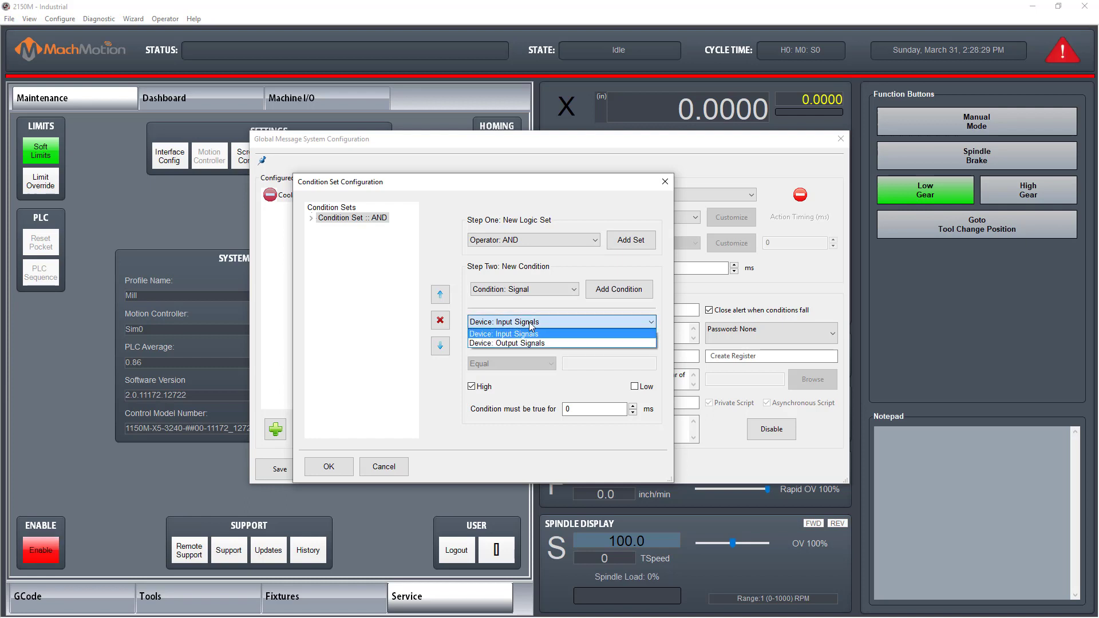
{"action": "left_click", "coordinate": [533, 325]}
{"action": "left_click", "coordinate": [523, 343]}
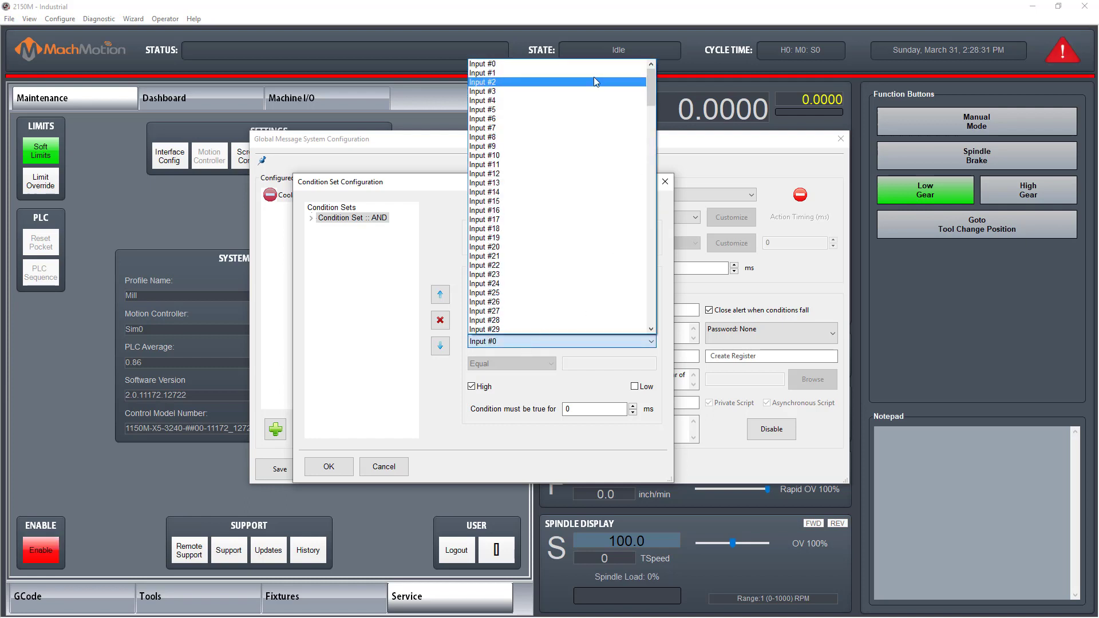
{"action": "left_click", "coordinate": [491, 64]}
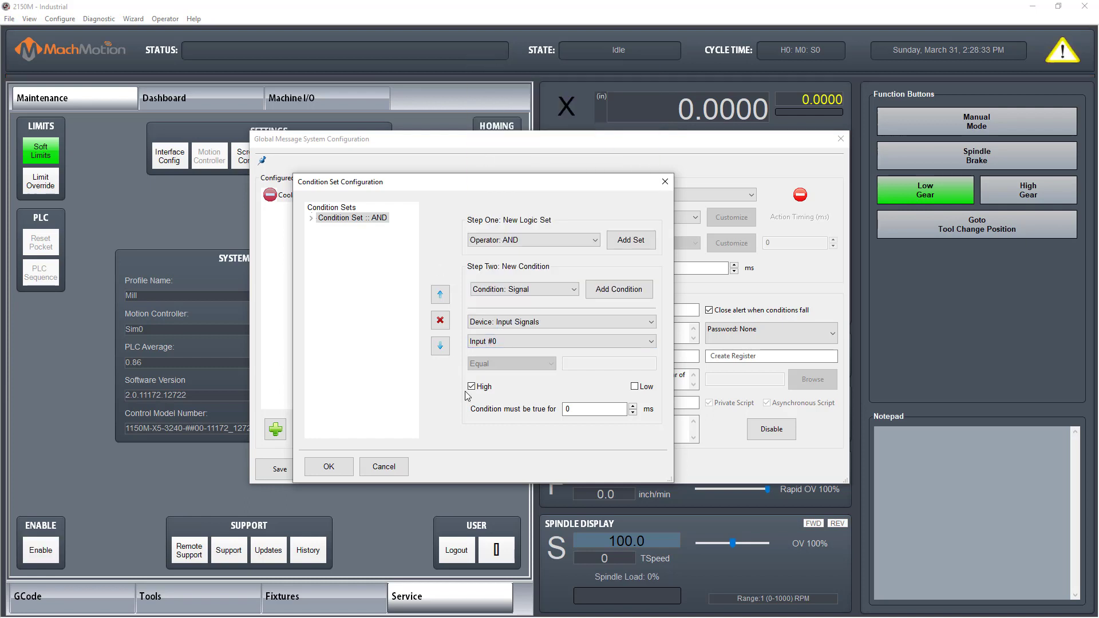
{"action": "left_click", "coordinate": [616, 290]}
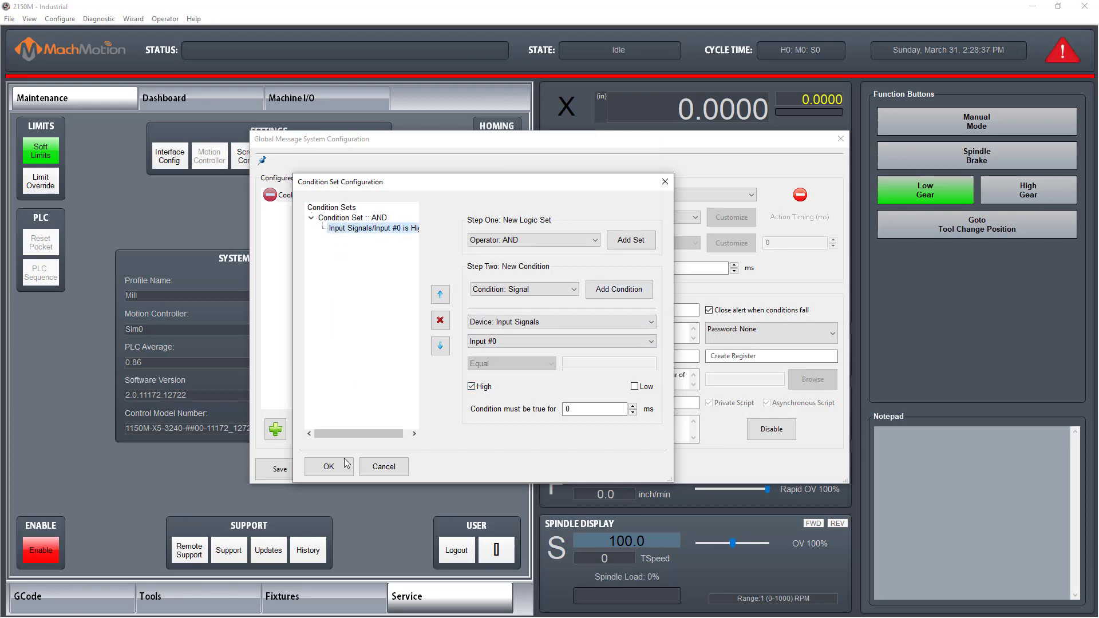
{"action": "left_click", "coordinate": [329, 467]}
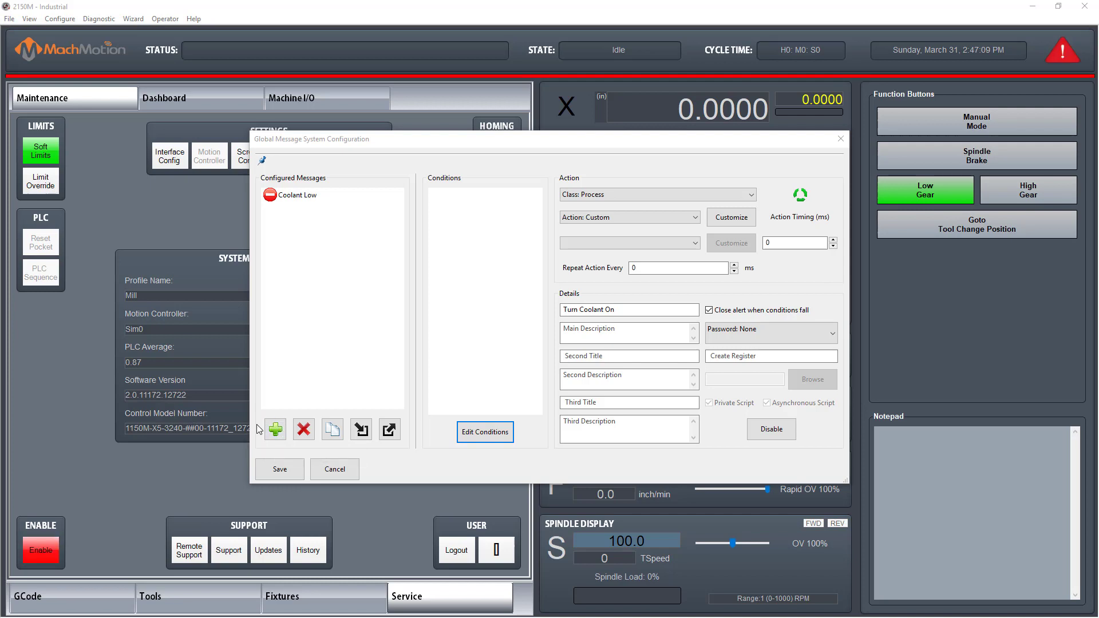
Add a second message titled Turn Coolant On with class Process and action Custom.
{"action": "left_click", "coordinate": [277, 432]}
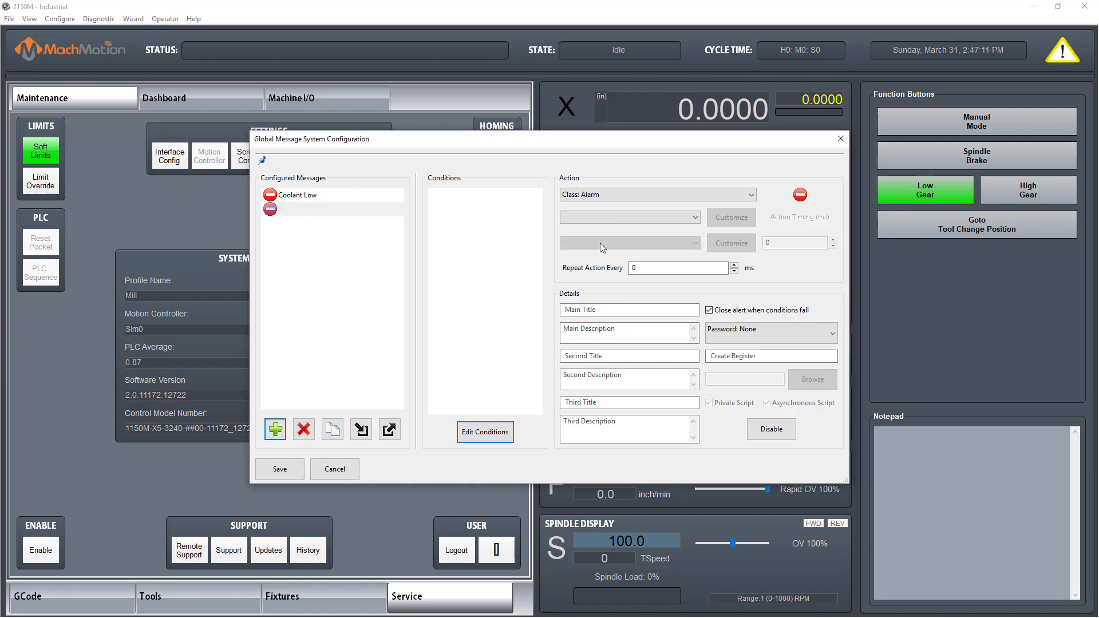
{"action": "left_click", "coordinate": [630, 195]}
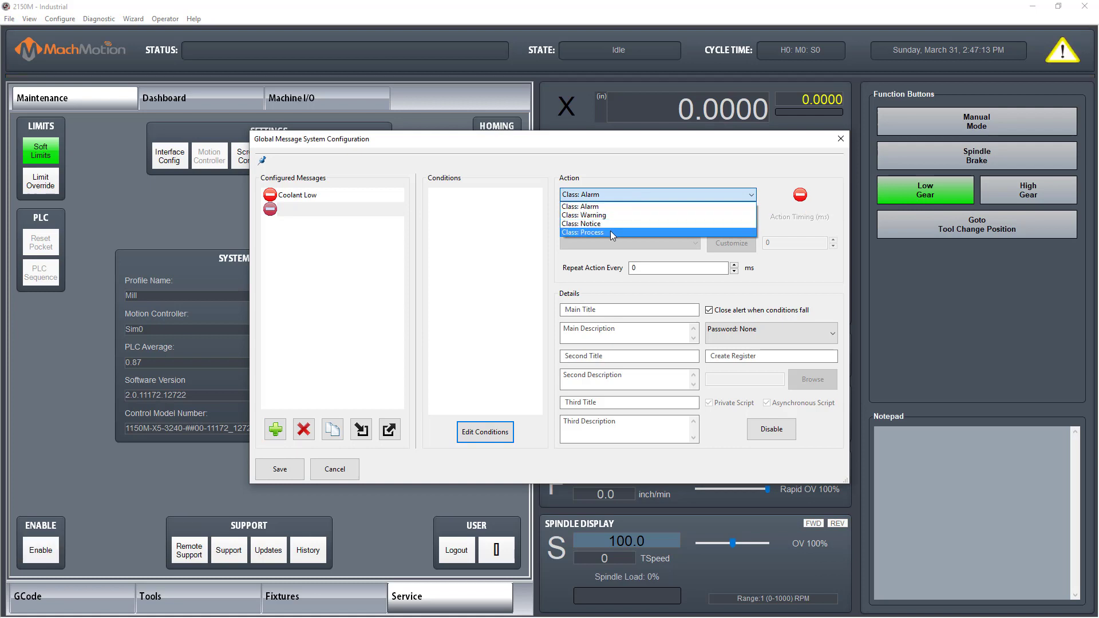
{"action": "left_click", "coordinate": [618, 233]}
{"action": "left_click", "coordinate": [625, 309]}
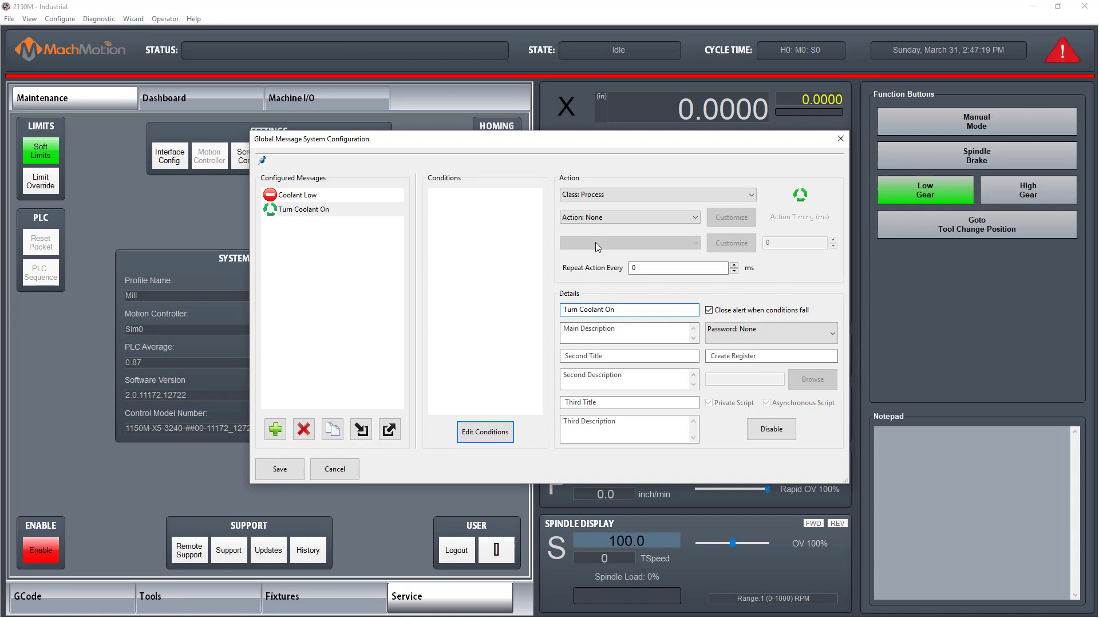
{"action": "left_click", "coordinate": [629, 217]}
{"action": "left_click", "coordinate": [611, 303]}
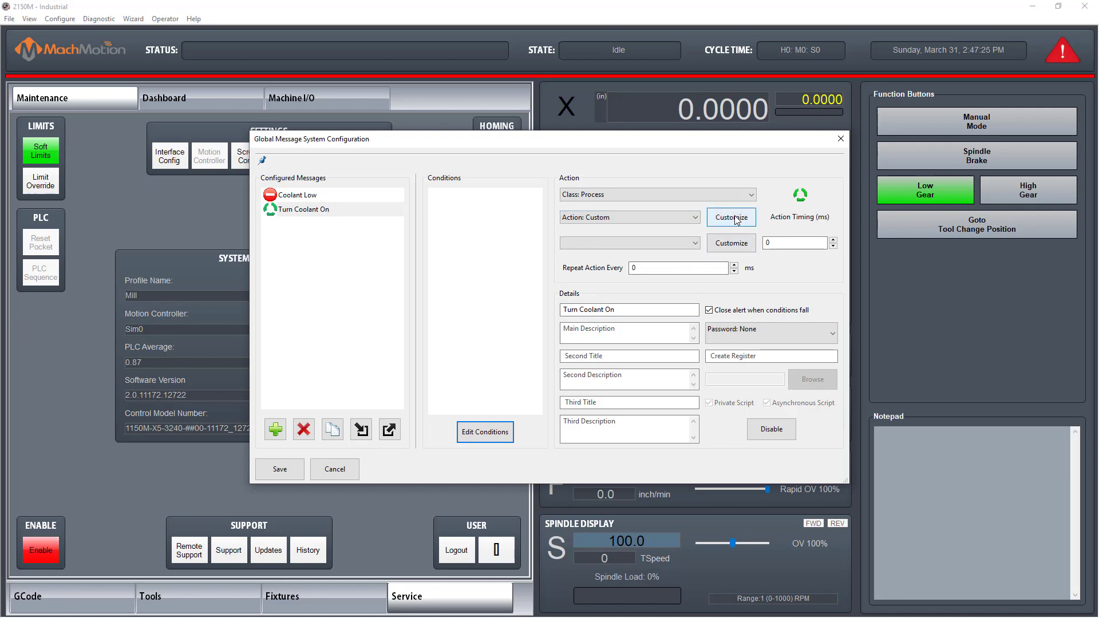
Remove the preset MachMotion/mm_FeedHold action from the Turn Coolant On message's custom action set.
{"action": "left_click", "coordinate": [733, 218]}
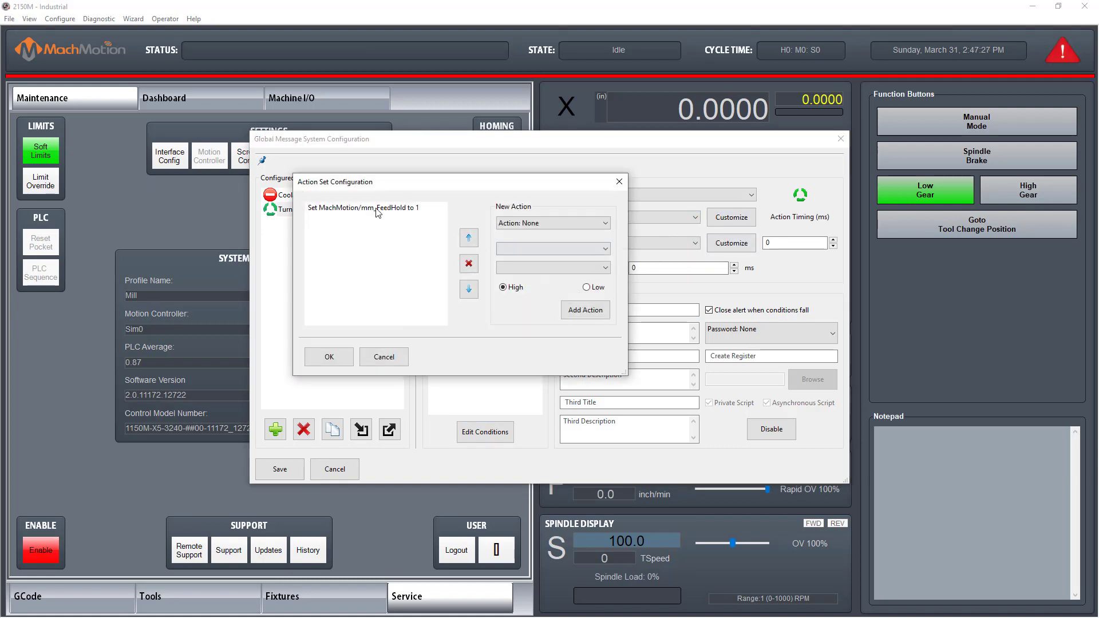
{"action": "left_click", "coordinate": [415, 210]}
{"action": "left_click", "coordinate": [468, 264]}
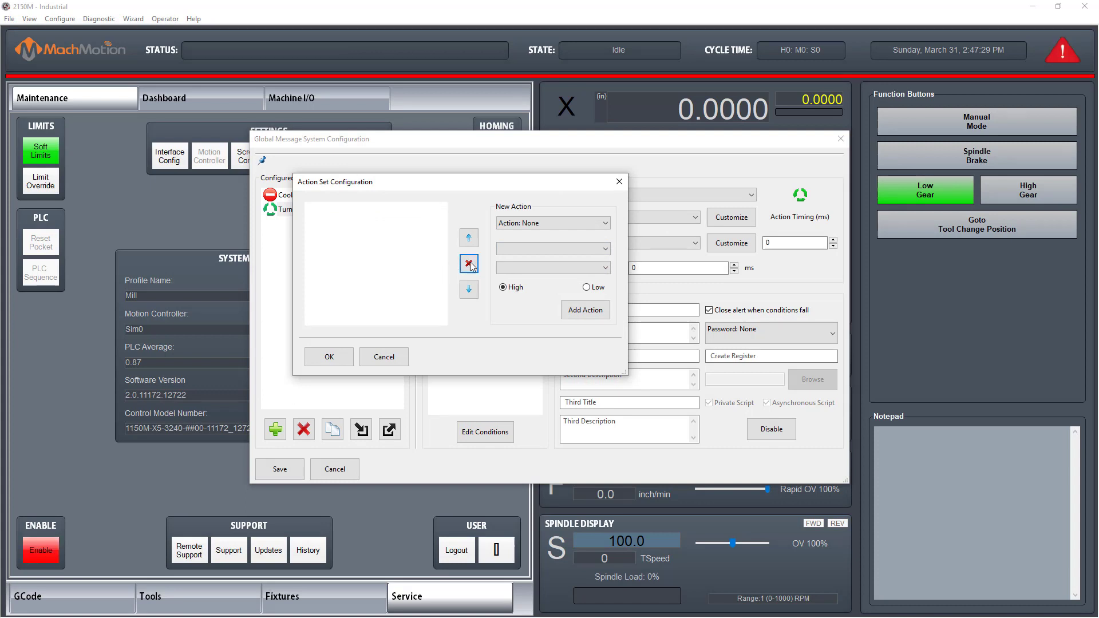
Add a Set Signal action to Turn Coolant On that sets the output signal Coolant On to High, and accept the action set.
{"action": "left_click", "coordinate": [535, 223]}
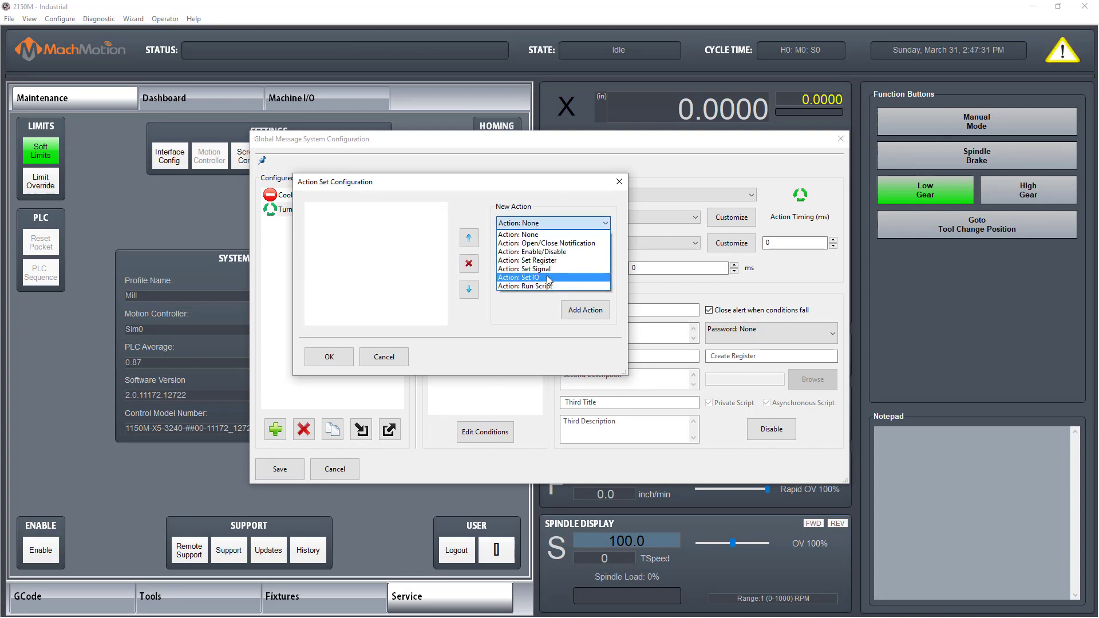
{"action": "left_click", "coordinate": [552, 270]}
{"action": "left_click", "coordinate": [551, 250]}
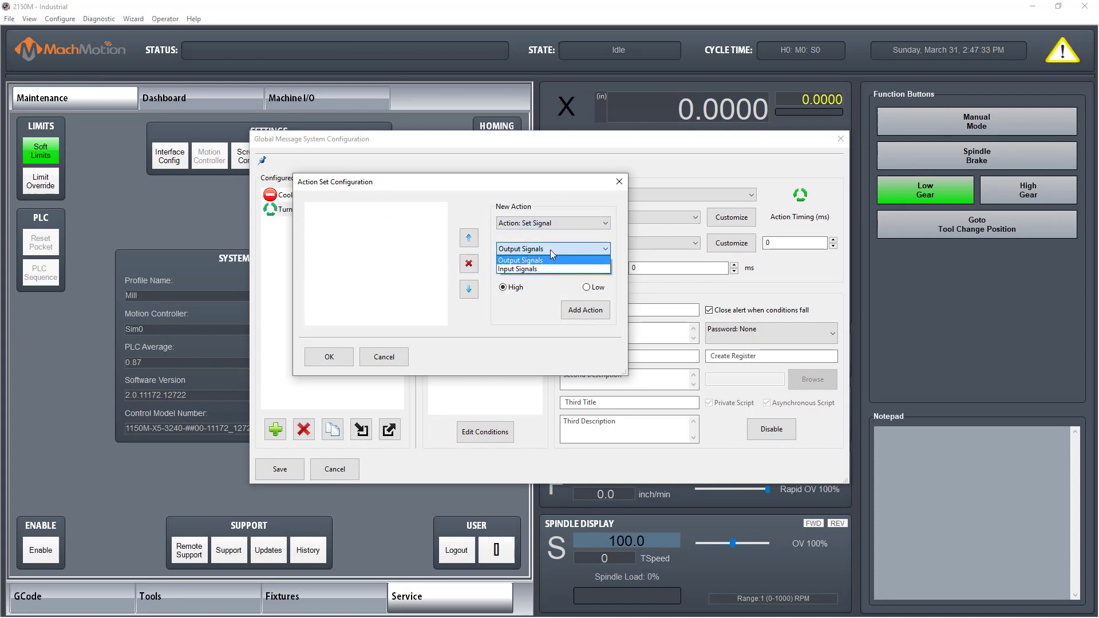
{"action": "left_click", "coordinate": [551, 252]}
{"action": "left_click", "coordinate": [545, 268]}
{"action": "scroll", "coordinate": [564, 435], "scroll_direction": "down", "scroll_amount": 5}
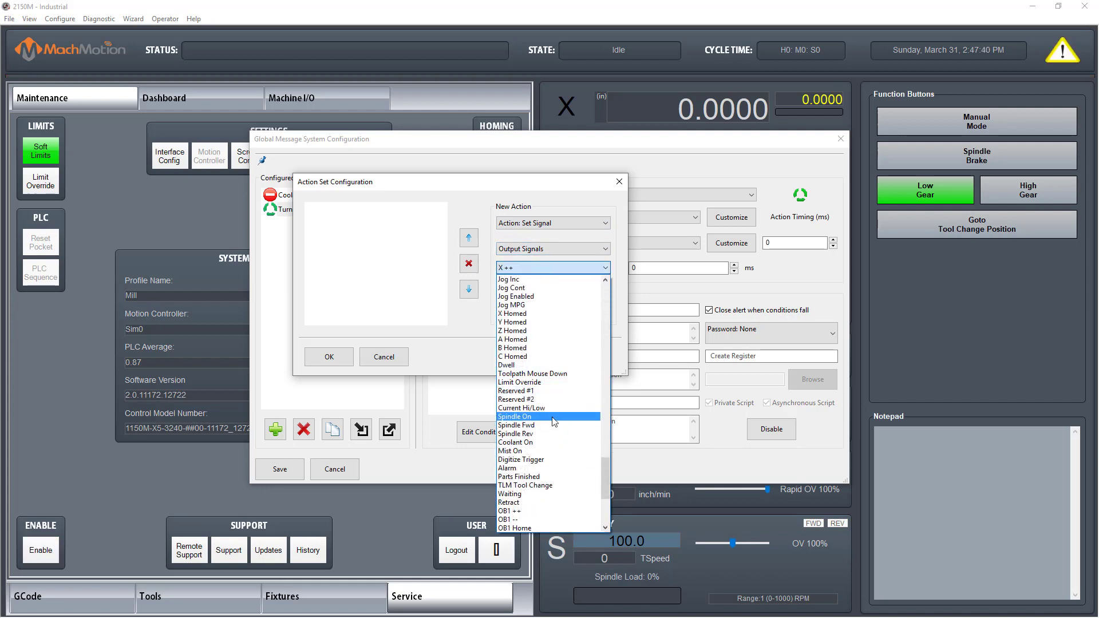
{"action": "left_click", "coordinate": [553, 442]}
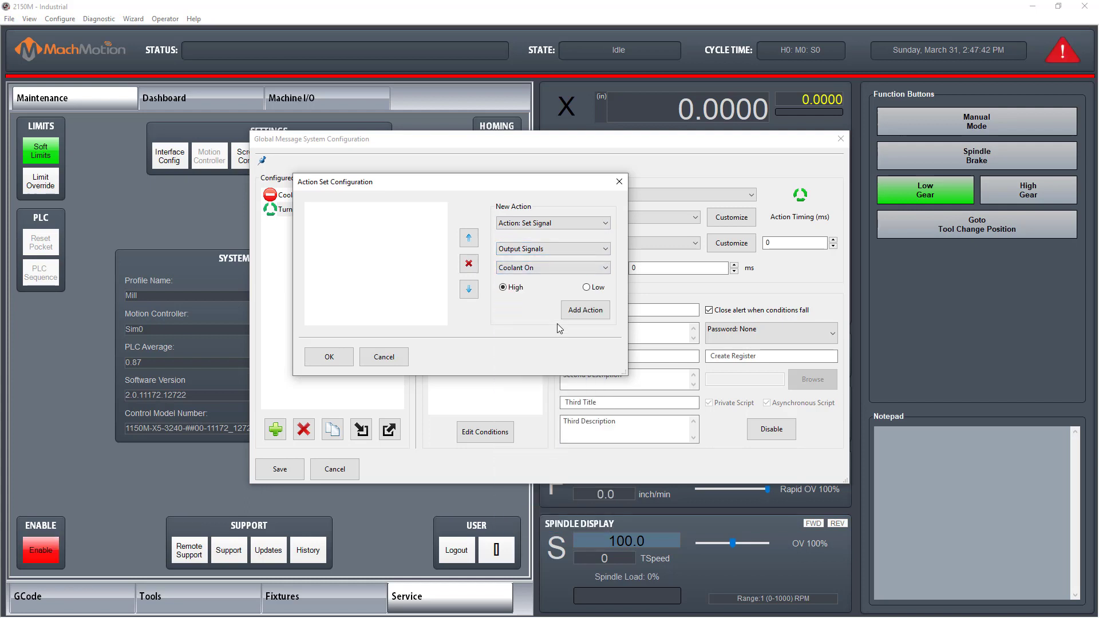
{"action": "left_click", "coordinate": [593, 315]}
{"action": "left_click", "coordinate": [329, 354]}
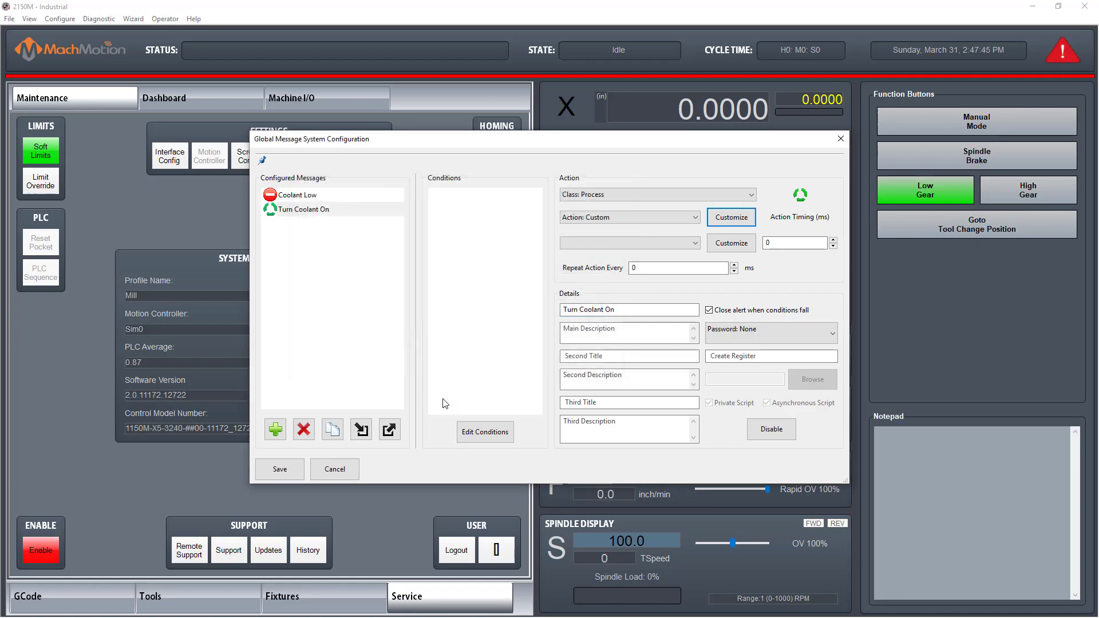
Add a Signal condition to Turn Coolant On's AND condition set requiring output signal Spindle On to be High.
{"action": "left_click", "coordinate": [484, 432]}
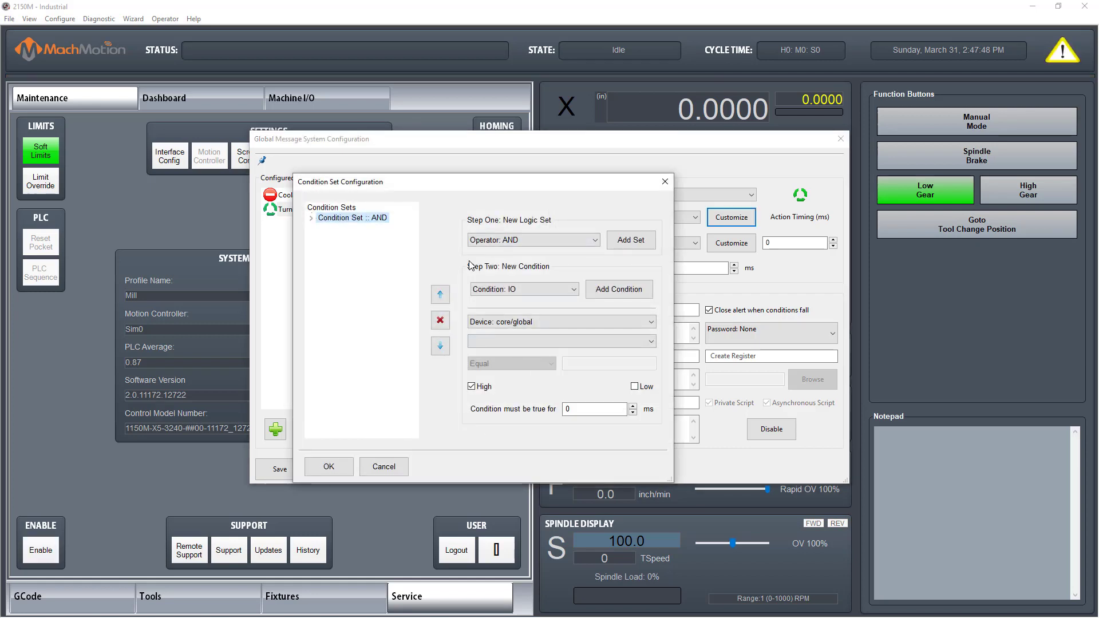
{"action": "left_click", "coordinate": [530, 291]}
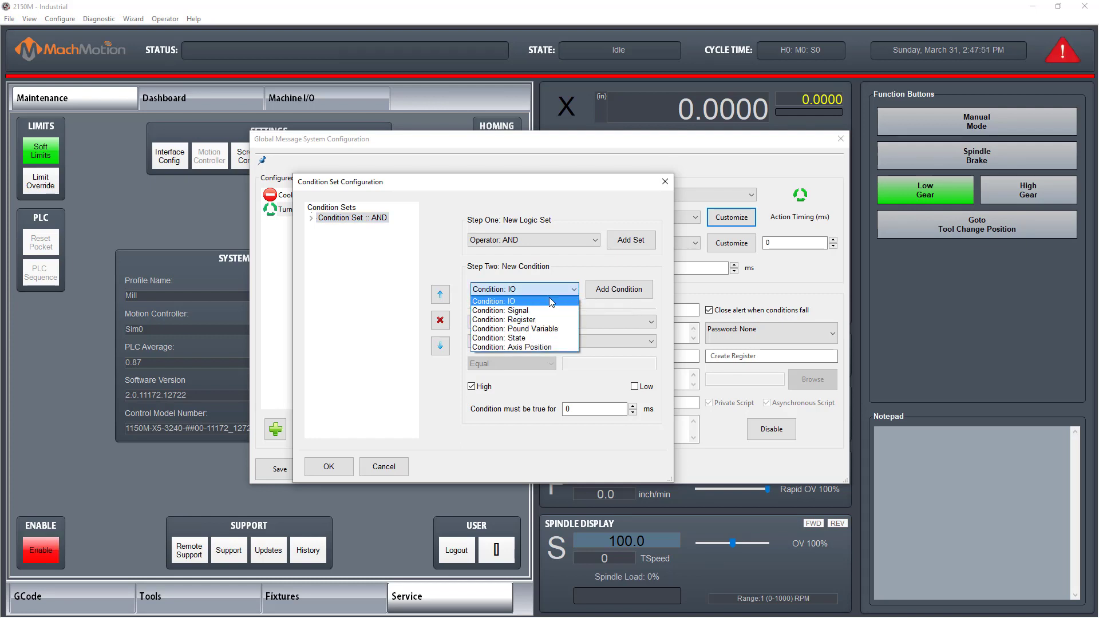
{"action": "left_click", "coordinate": [541, 310]}
{"action": "left_click", "coordinate": [540, 322]}
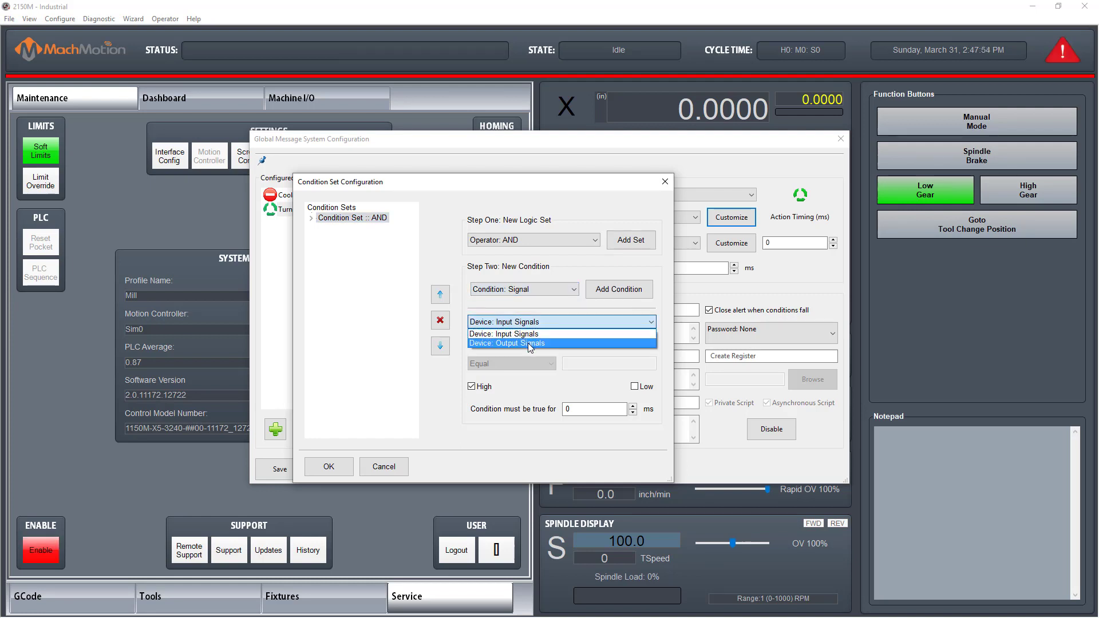
{"action": "left_click", "coordinate": [530, 345]}
{"action": "left_click", "coordinate": [544, 344]}
{"action": "left_click_drag", "start_coordinate": [653, 109], "coordinate": [655, 290]}
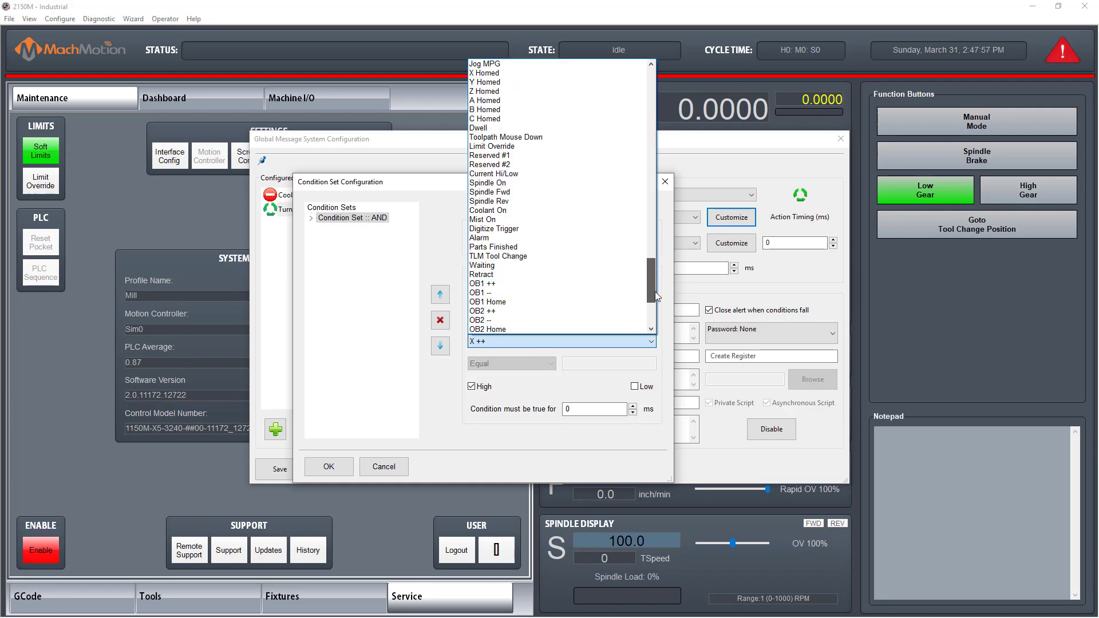
{"action": "left_click", "coordinate": [536, 183]}
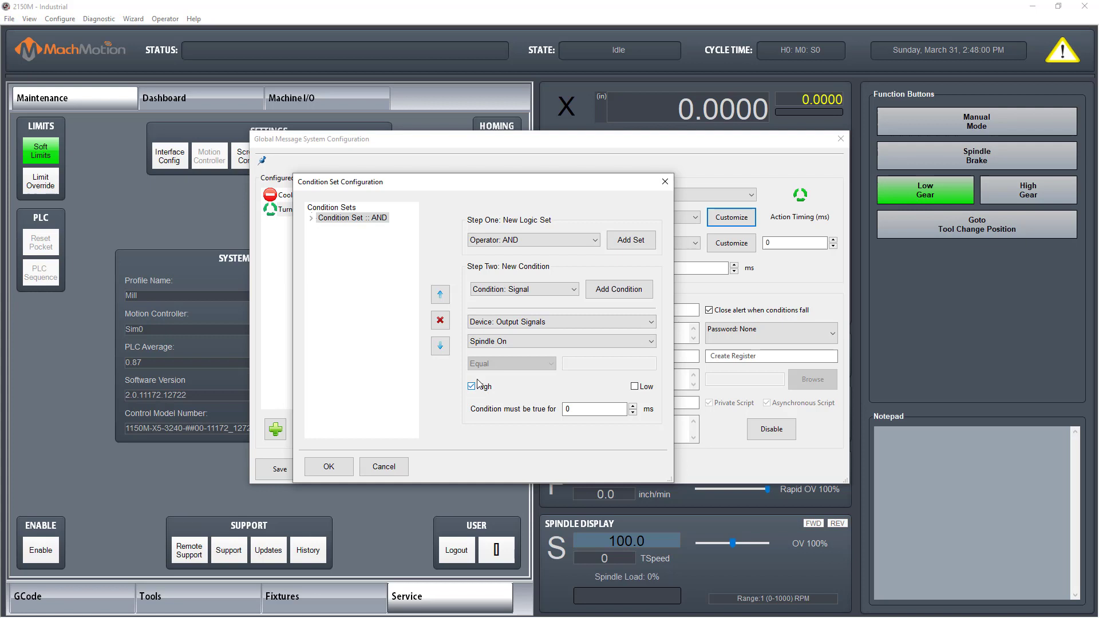
{"action": "left_click", "coordinate": [616, 295]}
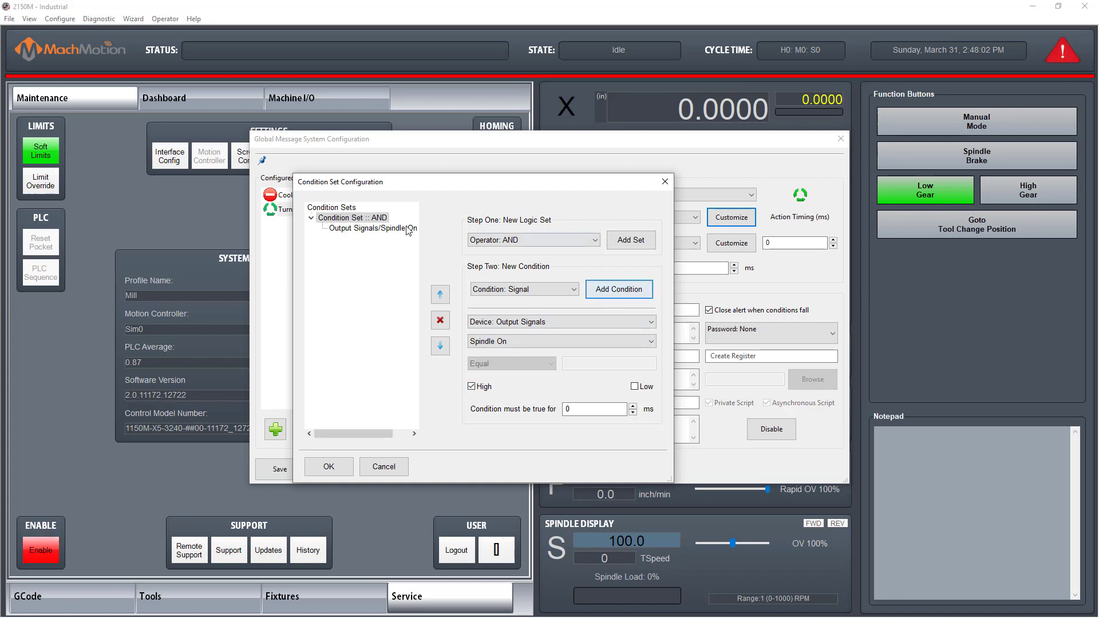
{"action": "left_click", "coordinate": [329, 466]}
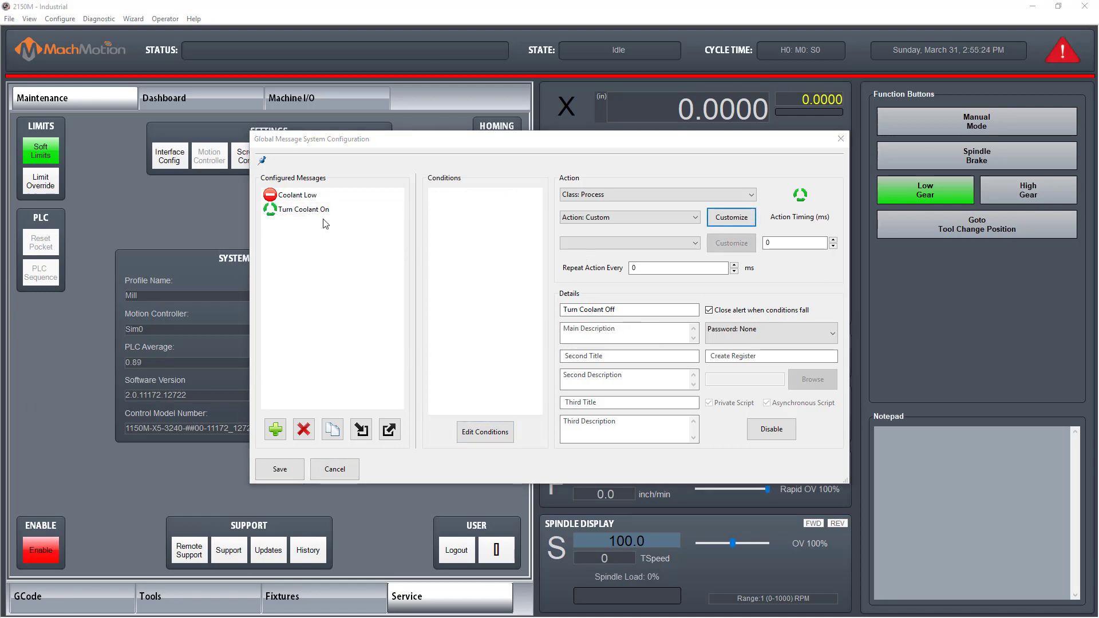
Duplicate the Turn Coolant On message and retitle the copy Turn Coolant Off.
{"action": "left_click", "coordinate": [301, 209]}
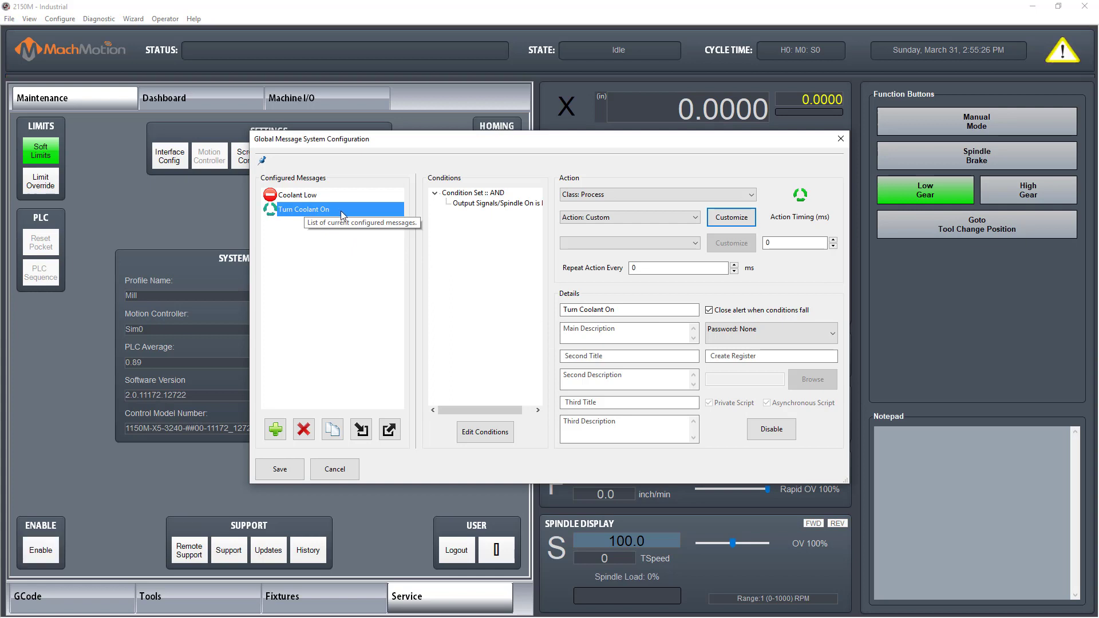
{"action": "left_click", "coordinate": [332, 433]}
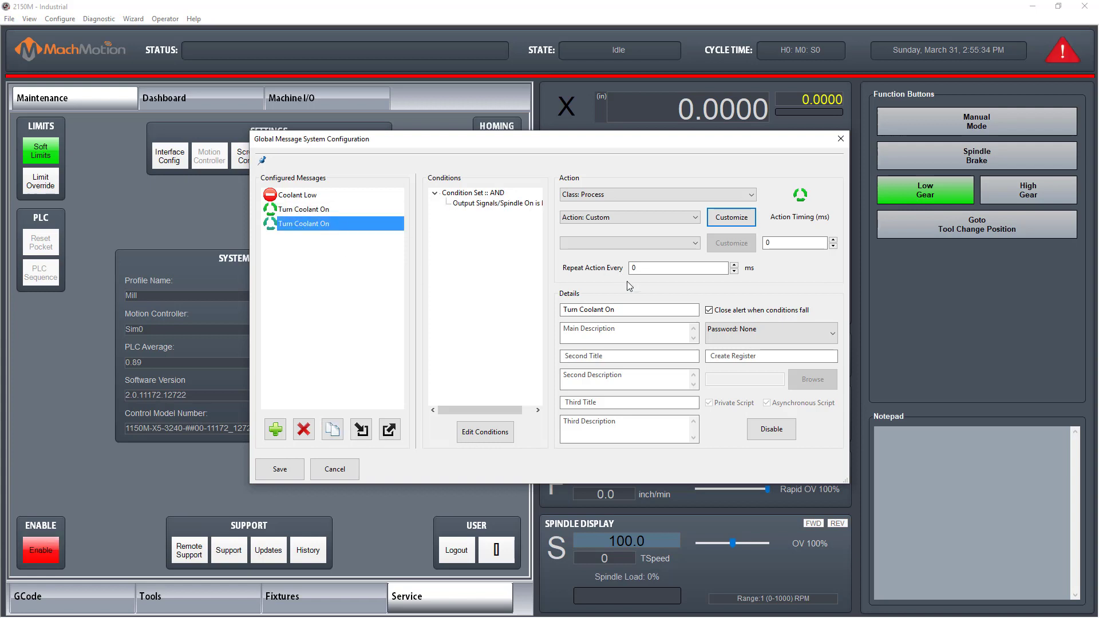
{"action": "left_click", "coordinate": [613, 309]}
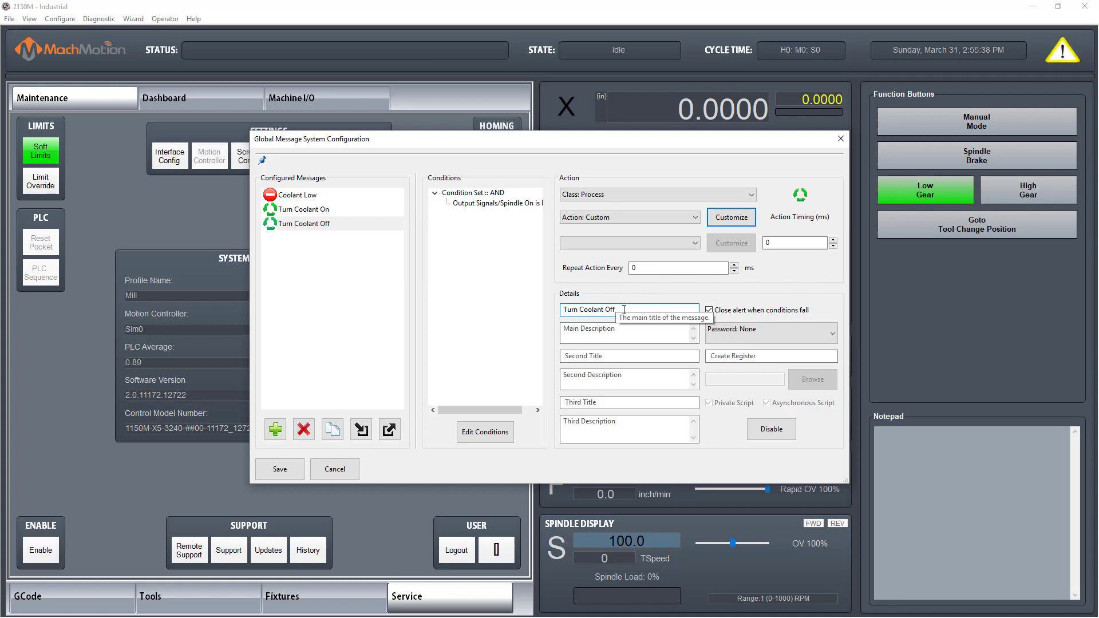
{"action": "left_click_drag", "start_coordinate": [624, 310], "coordinate": [521, 308]}
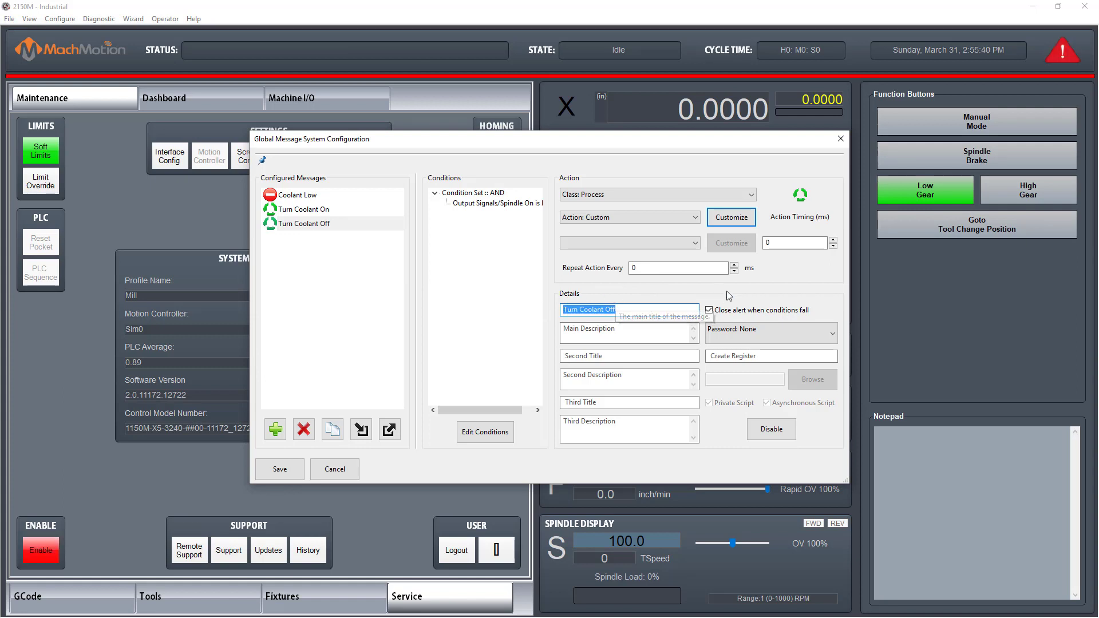
Update Turn Coolant Off's custom action so the output signal Coolant On is set to Low.
{"action": "left_click", "coordinate": [728, 221]}
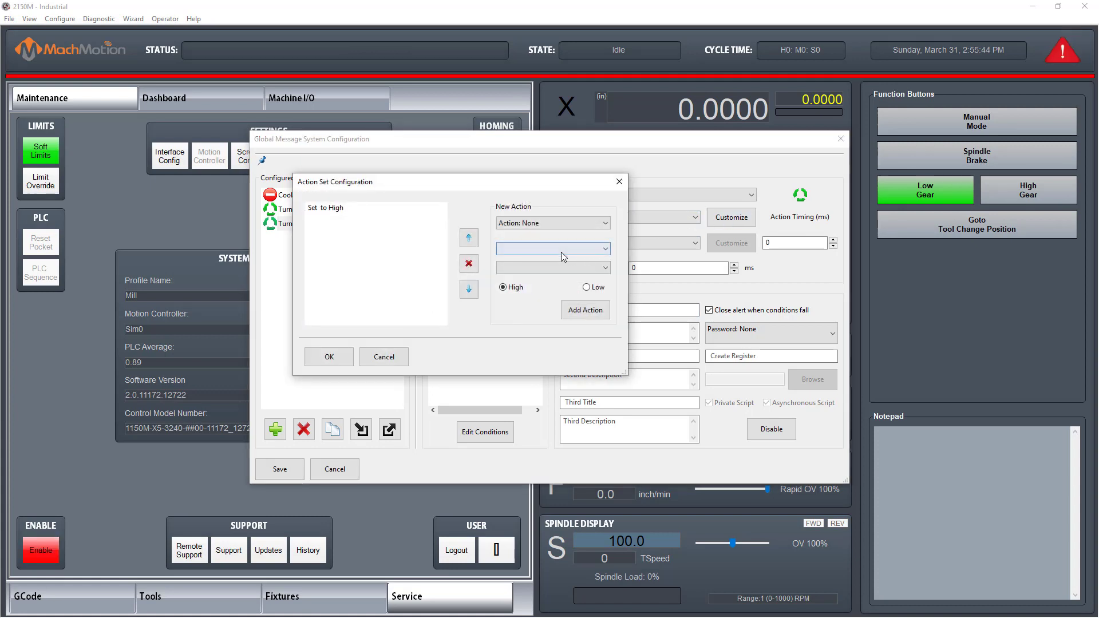
{"action": "left_click", "coordinate": [343, 207]}
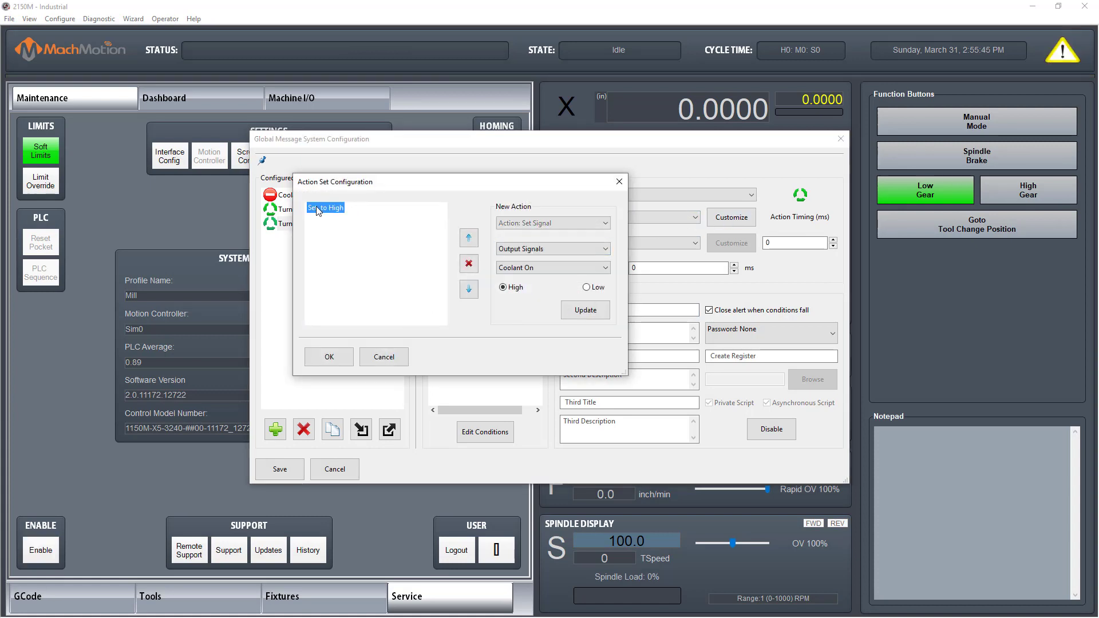
{"action": "left_click", "coordinate": [594, 289]}
{"action": "left_click", "coordinate": [585, 309]}
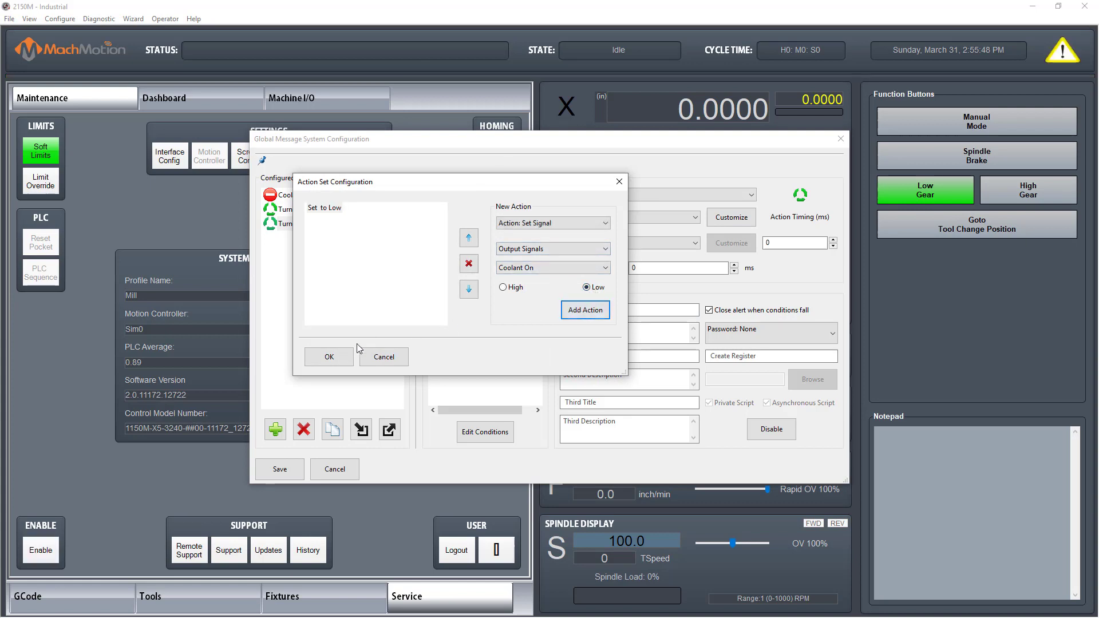
{"action": "left_click", "coordinate": [339, 359]}
Update Turn Coolant Off's condition so the output signal Spindle On must be Low.
{"action": "left_click", "coordinate": [484, 432]}
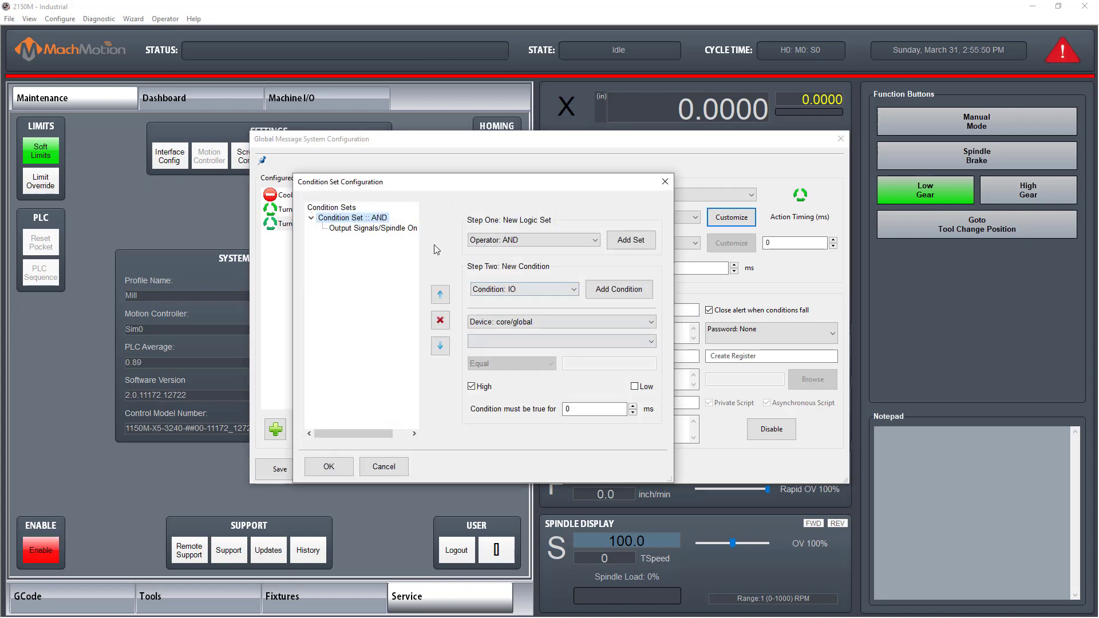
{"action": "left_click", "coordinate": [367, 228]}
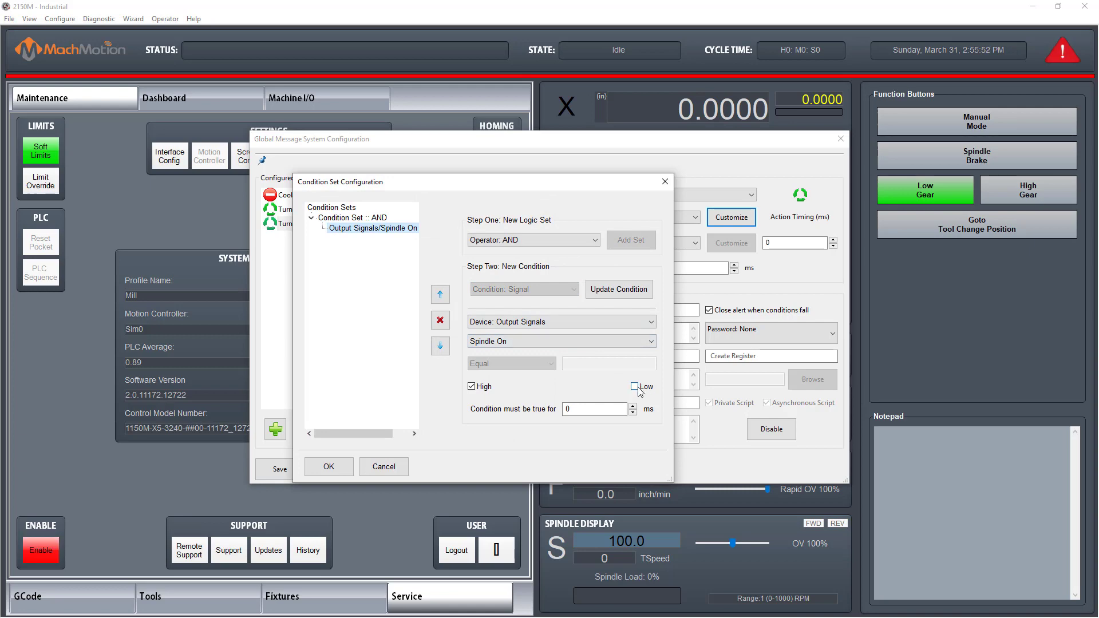
{"action": "left_click", "coordinate": [619, 289]}
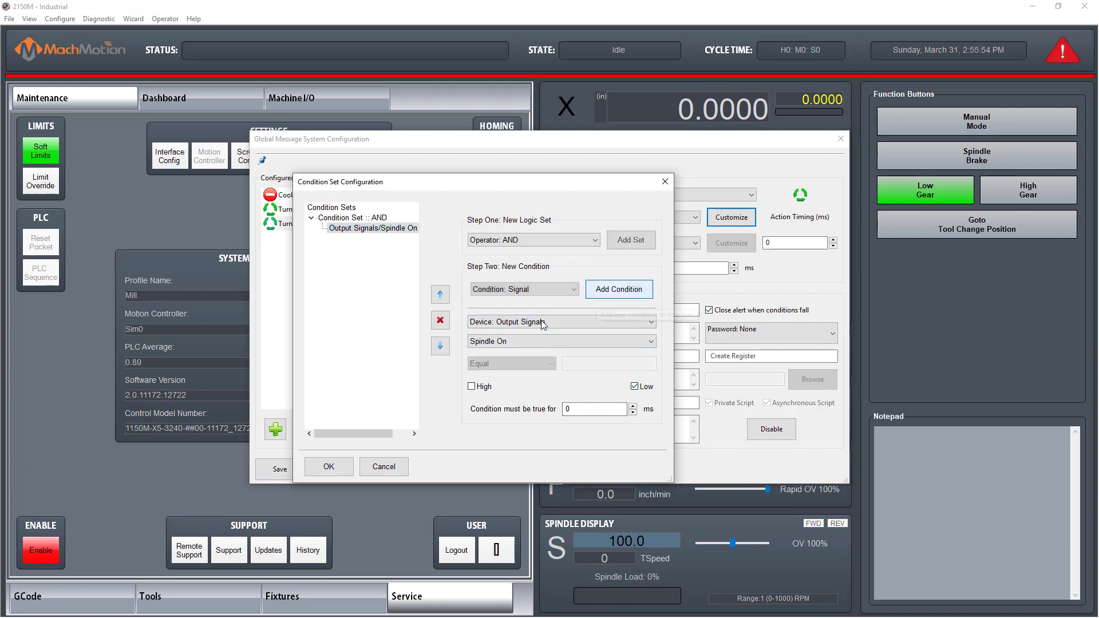
{"action": "left_click", "coordinate": [332, 471]}
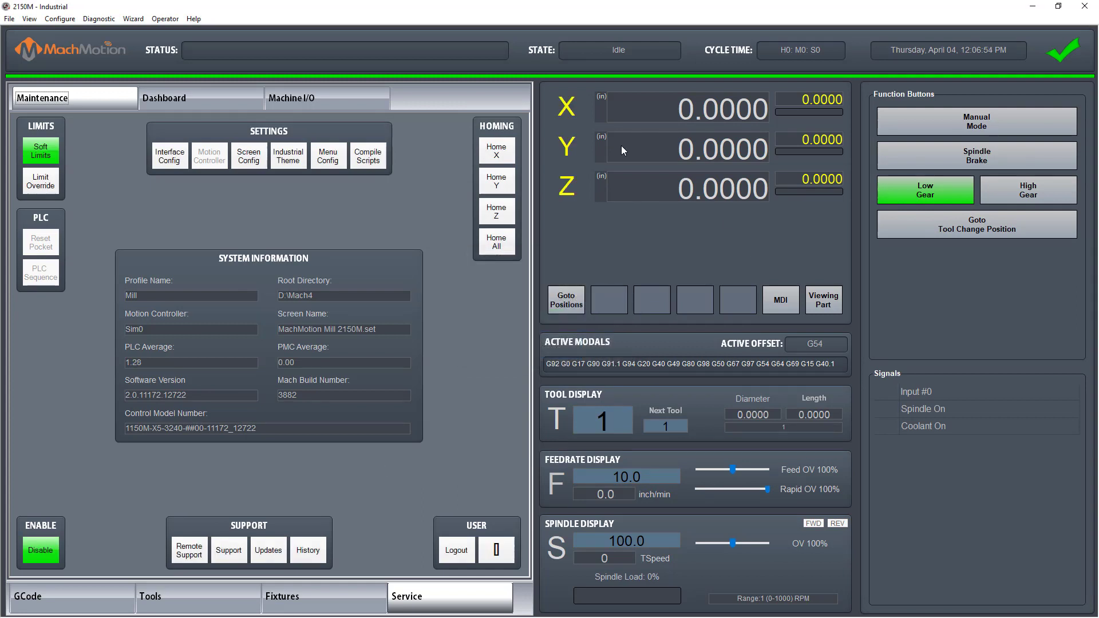
Switch on Input #0 to test the Coolant Low alarm, dismiss the alarm, and check and clear the messages in GMS Diagnostics.
{"action": "left_click", "coordinate": [896, 392]}
{"action": "double_click", "coordinate": [896, 393]}
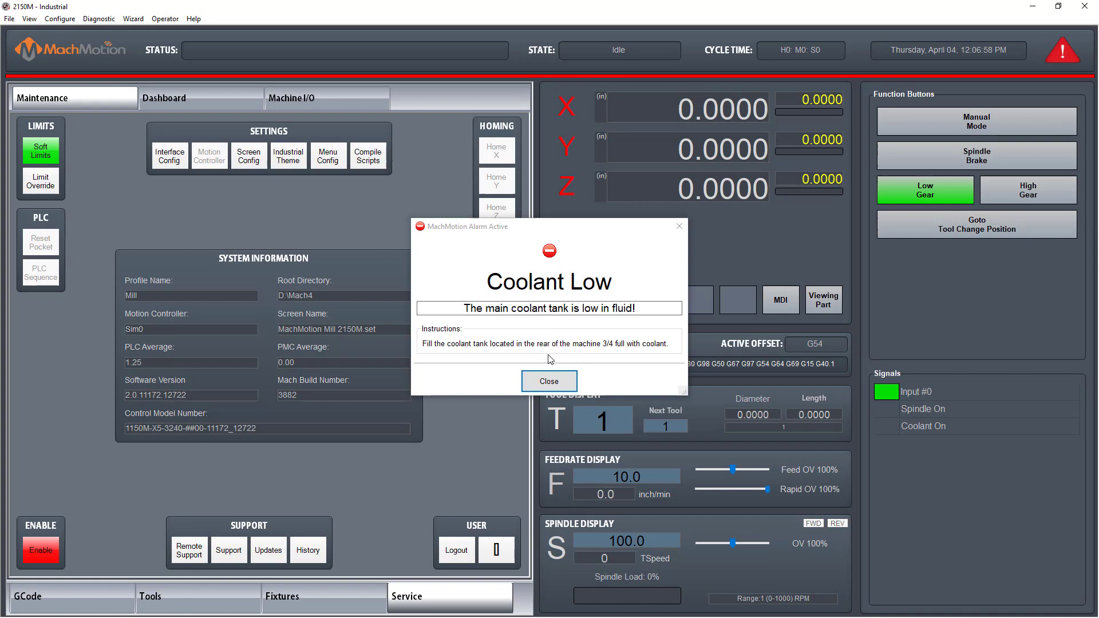
{"action": "left_click", "coordinate": [555, 380]}
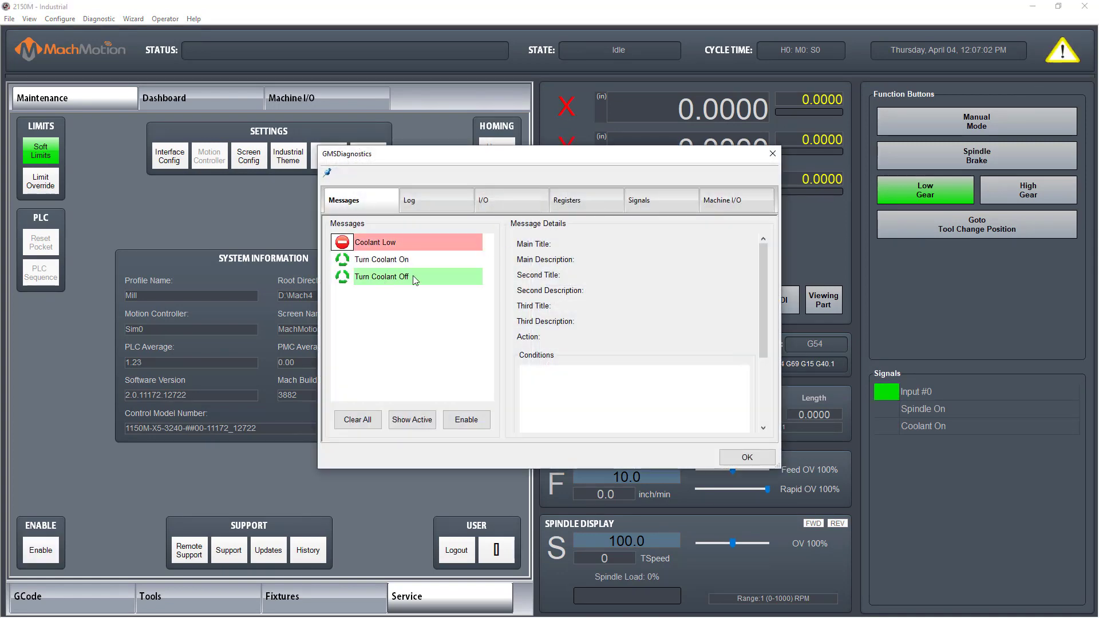
{"action": "left_click", "coordinate": [766, 455]}
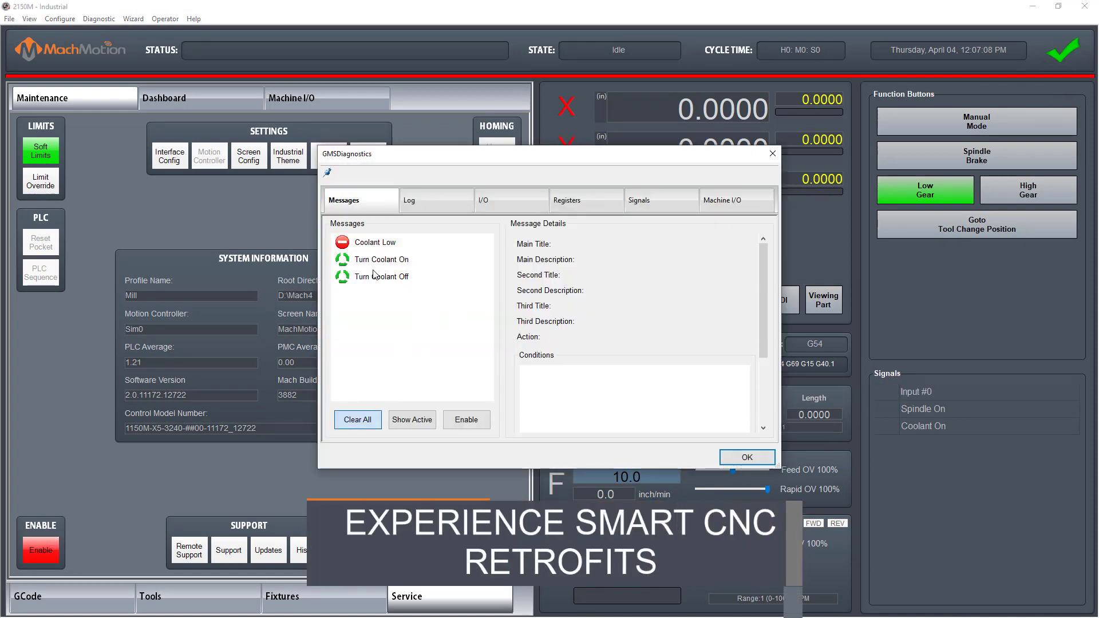
{"action": "left_click", "coordinate": [747, 456]}
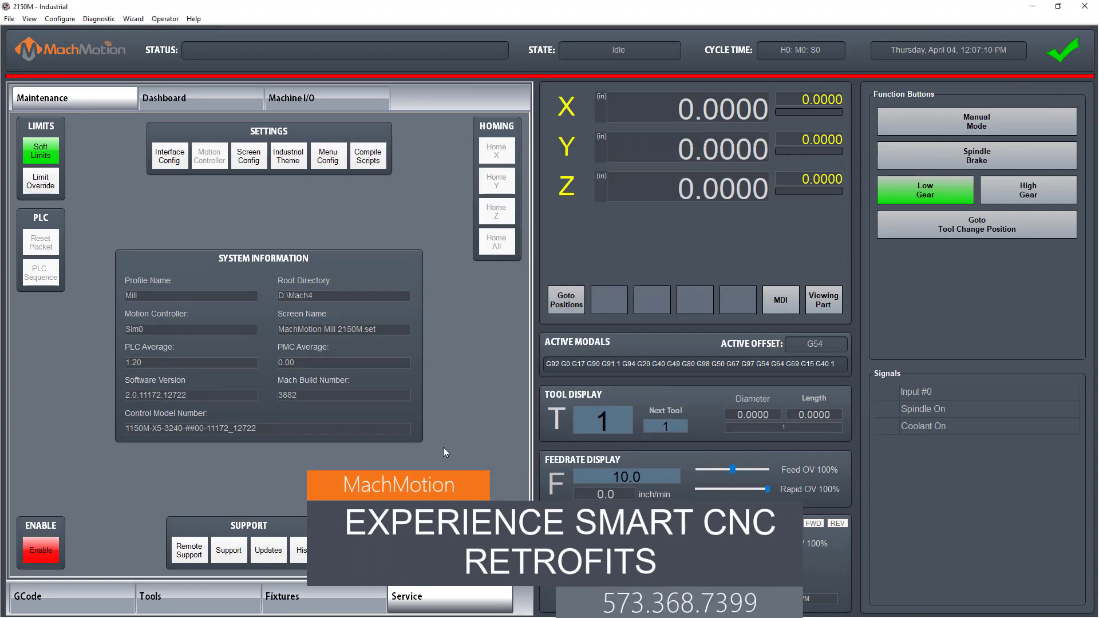
Enable the machine and toggle the Spindle On signal on and off to test the Turn Coolant On and Turn Coolant Off messages.
{"action": "left_click", "coordinate": [49, 554]}
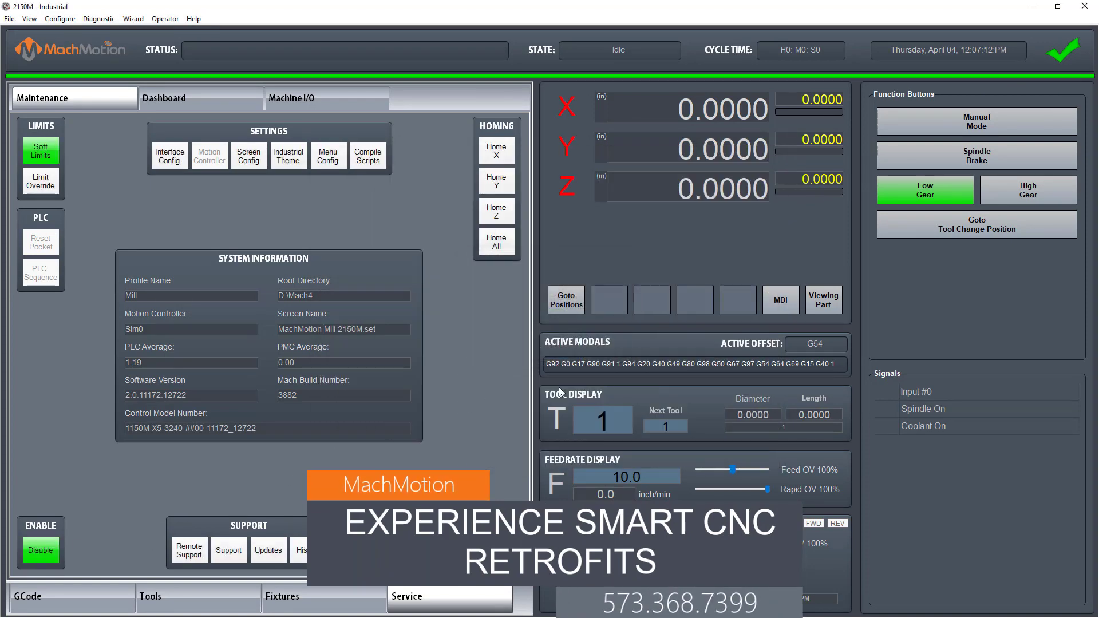
{"action": "left_click", "coordinate": [883, 408]}
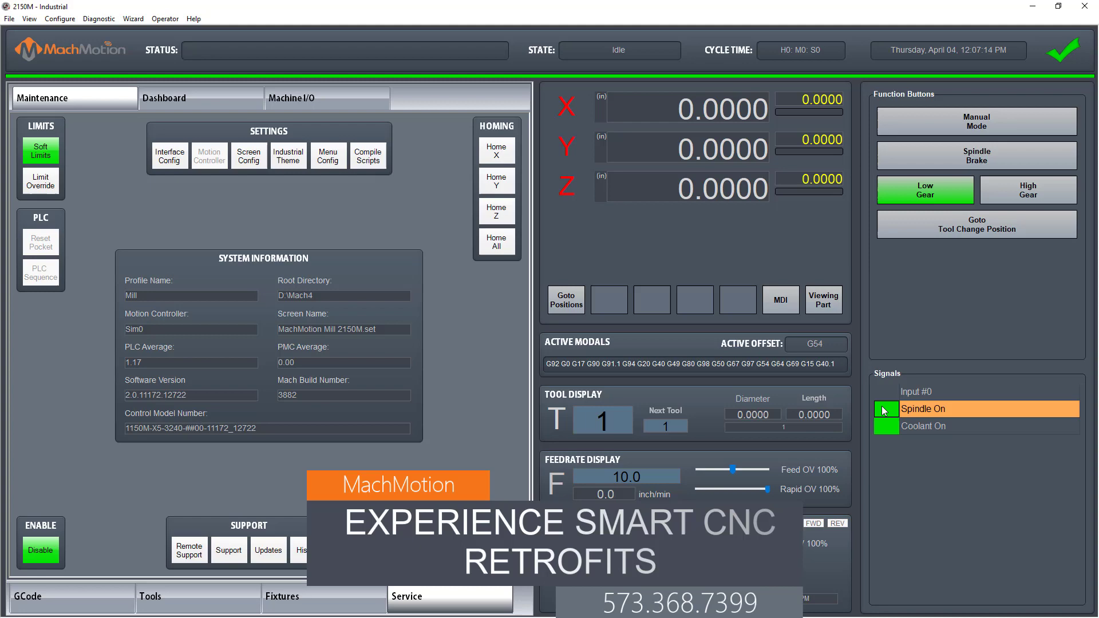
{"action": "left_click", "coordinate": [890, 425]}
{"action": "left_click", "coordinate": [895, 424]}
{"action": "left_click", "coordinate": [895, 408]}
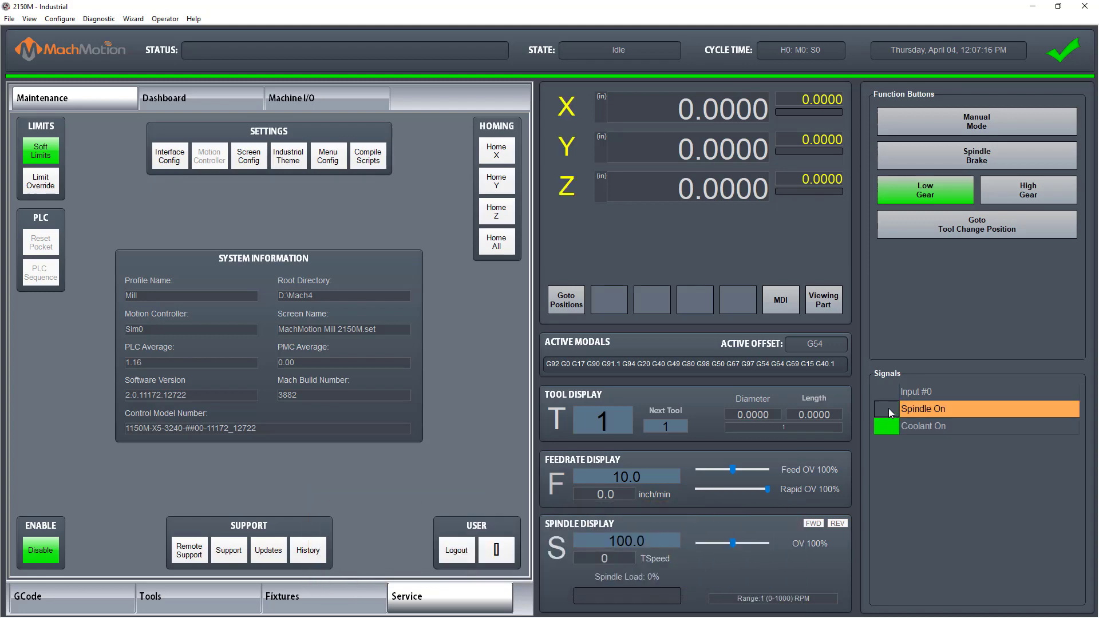